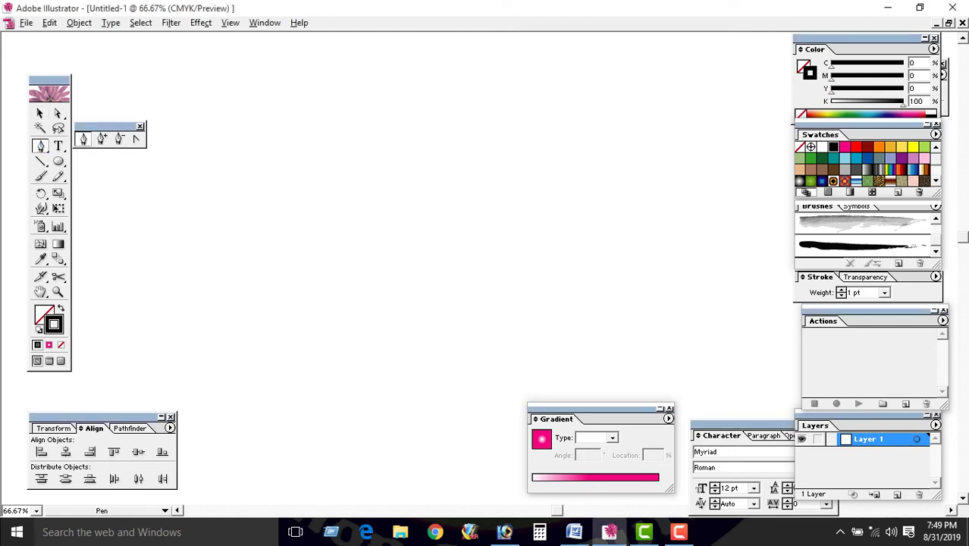
Draw a first three-point upper-lid curve with the Pen, then undo it.
{"action": "left_click", "coordinate": [205, 220]}
{"action": "mouse_move", "coordinate": [250, 222]}
{"action": "left_mouse_down"}
{"action": "mouse_move", "coordinate": [294, 216]}
{"action": "mouse_move", "coordinate": [284, 216]}
{"action": "left_mouse_up"}
{"action": "mouse_move", "coordinate": [388, 196]}
{"action": "left_mouse_down"}
{"action": "mouse_move", "coordinate": [488, 208]}
{"action": "mouse_move", "coordinate": [497, 219]}
{"action": "mouse_move", "coordinate": [494, 202]}
{"action": "mouse_move", "coordinate": [513, 207]}
{"action": "left_mouse_up"}
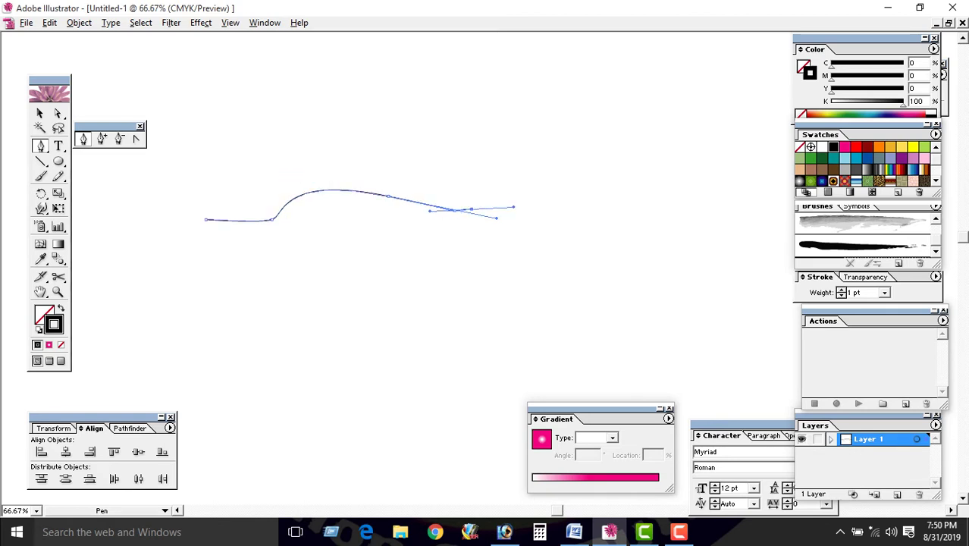
{"action": "key", "text": "ctrl+z"}
{"action": "key", "text": "ctrl+z"}
{"action": "key", "text": "ctrl+z"}
{"action": "key", "text": "ctrl+z"}
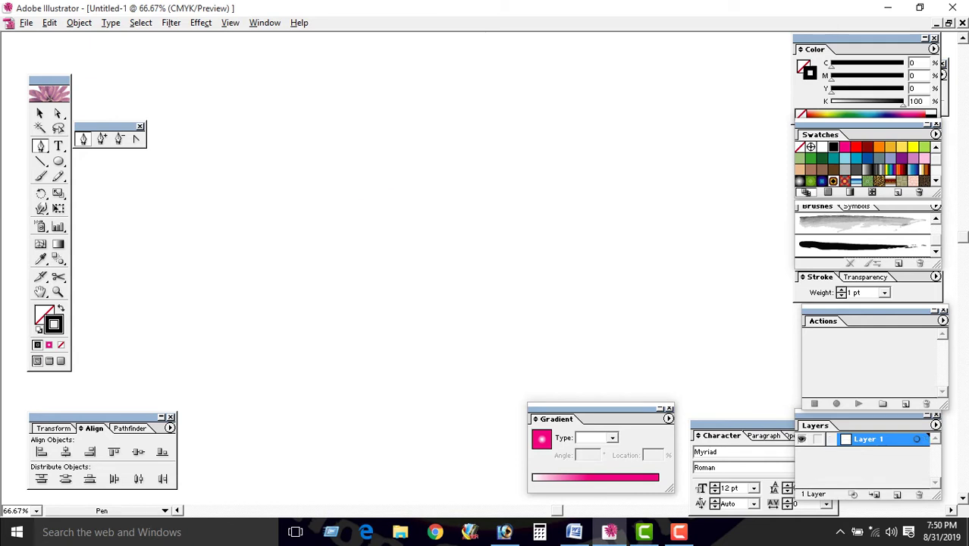
Redraw the upper lid as a three-anchor curve peaking right of centre, refining the peak's bend.
{"action": "left_click", "coordinate": [262, 238]}
{"action": "left_click_drag", "start_coordinate": [373, 215], "coordinate": [416, 193]}
{"action": "left_click_drag", "start_coordinate": [500, 246], "coordinate": [554, 240]}
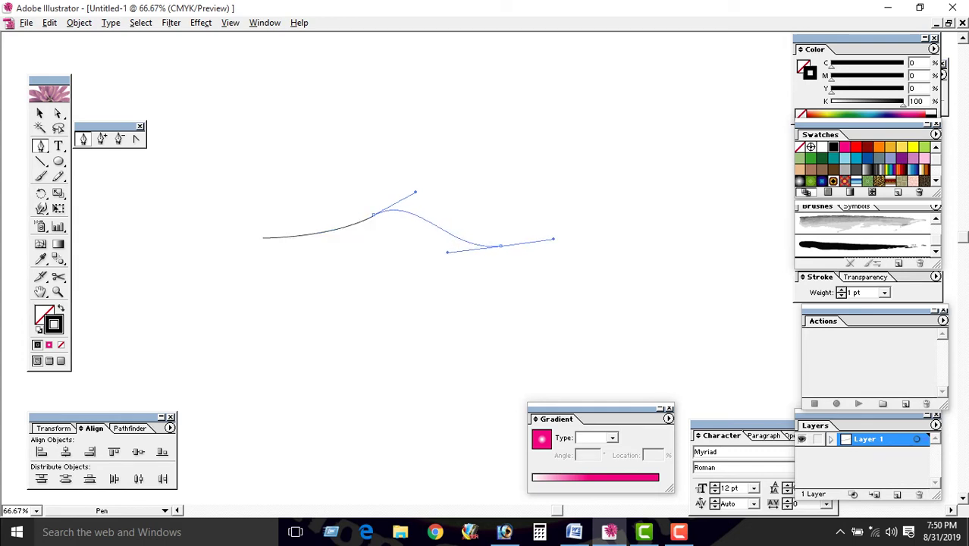
{"action": "left_click_drag", "start_coordinate": [415, 192], "coordinate": [417, 193]}
{"action": "left_click", "coordinate": [41, 113]}
Select the finished lid curve and zoom in on it.
{"action": "key", "text": "ctrl+shift+a"}
{"action": "key", "text": "ctrl+a"}
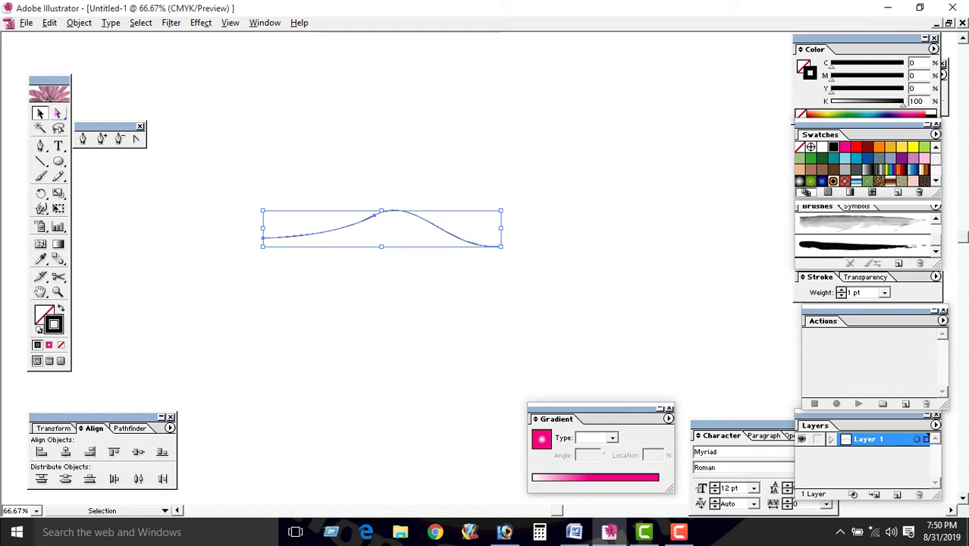
{"action": "left_click", "coordinate": [40, 145]}
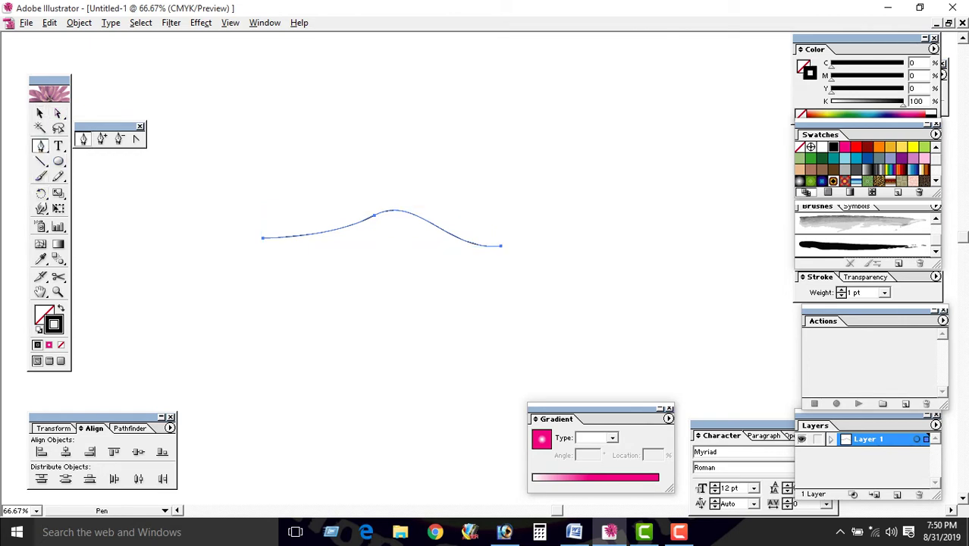
{"action": "key", "text": "ctrl+equal"}
{"action": "key", "text": "ctrl+equal"}
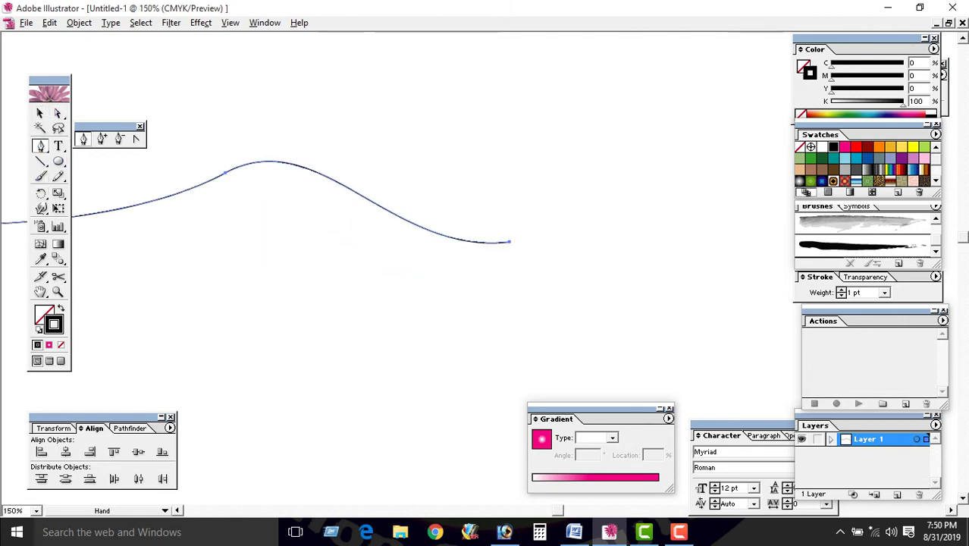
Drag a lower curve from the lid's left end to its right end to close the almond outline, then deselect.
{"action": "left_click_drag", "start_coordinate": [493, 228], "coordinate": [490, 213]}
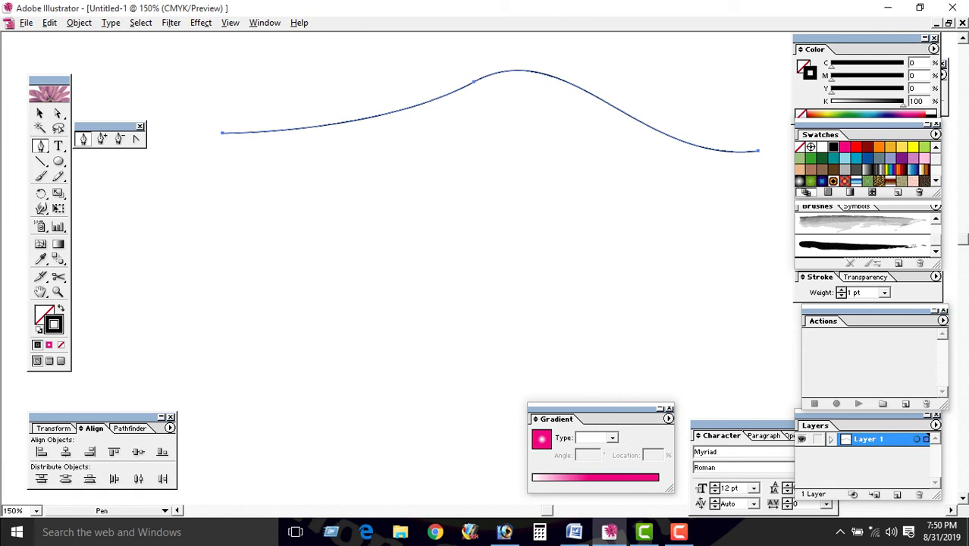
{"action": "key", "text": "ctrl+shift+a"}
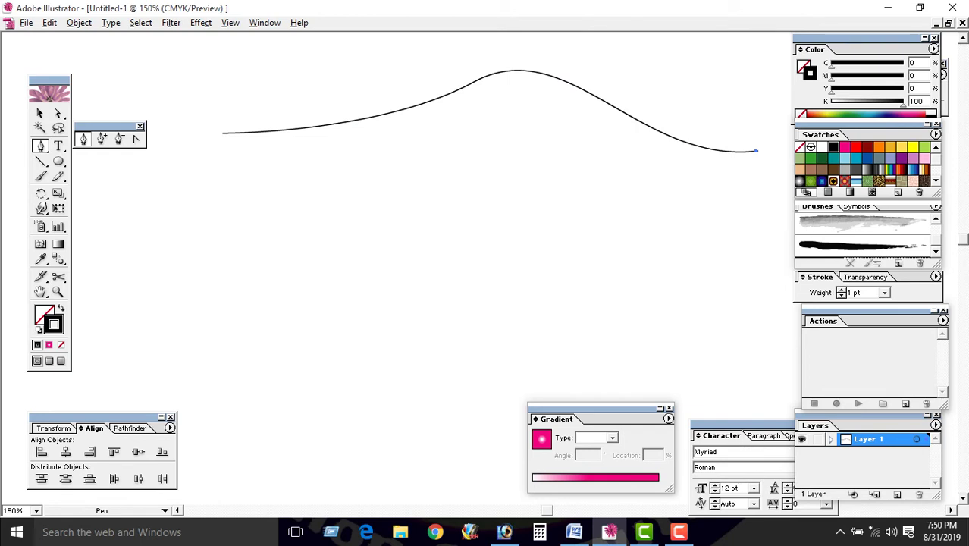
{"action": "mouse_move", "coordinate": [222, 133]}
{"action": "left_mouse_down"}
{"action": "mouse_move", "coordinate": [304, 288]}
{"action": "mouse_move", "coordinate": [717, 244]}
{"action": "mouse_move", "coordinate": [642, 318]}
{"action": "mouse_move", "coordinate": [766, 330]}
{"action": "mouse_move", "coordinate": [432, 356]}
{"action": "mouse_move", "coordinate": [532, 375]}
{"action": "left_mouse_up"}
{"action": "key", "text": "space"}
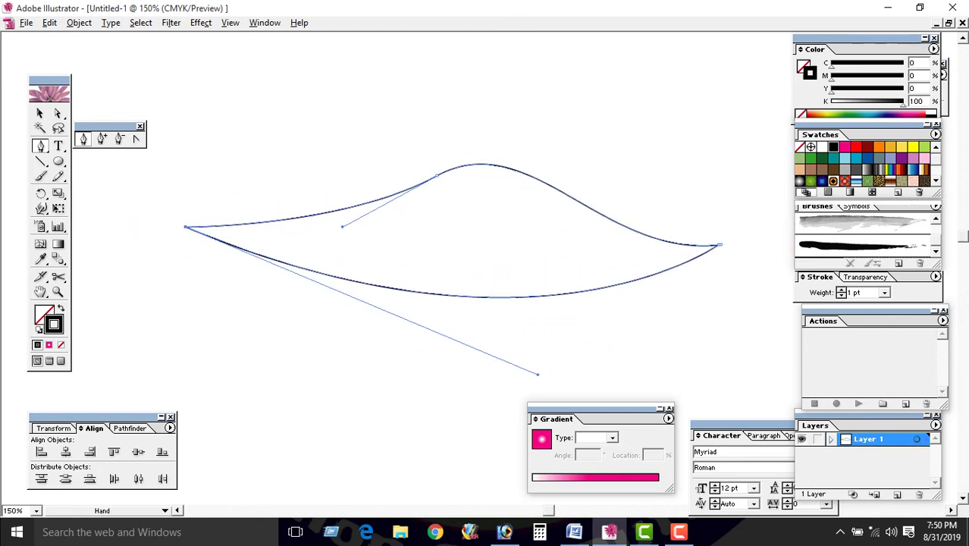
{"action": "key", "text": "v"}
{"action": "key", "text": "ctrl+shift+a"}
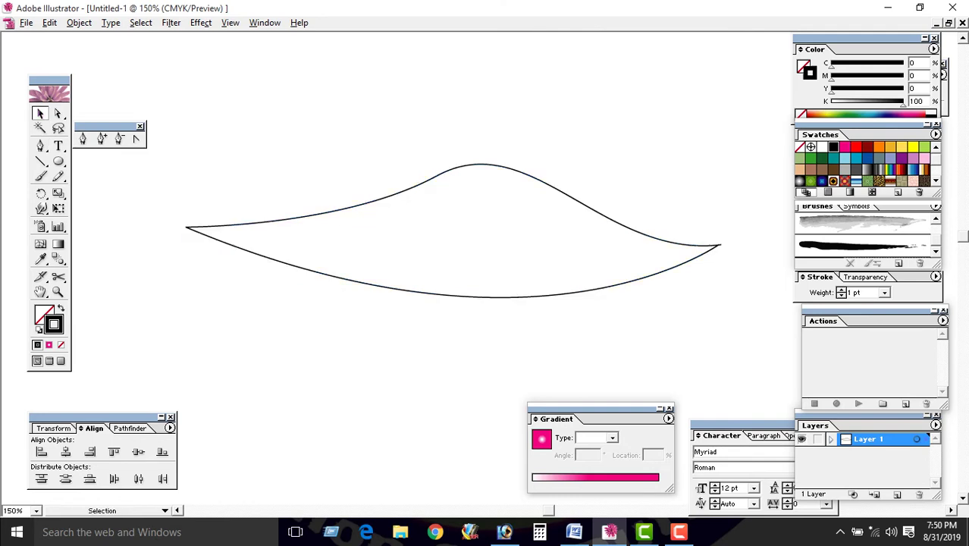
{"action": "key", "text": "l"}
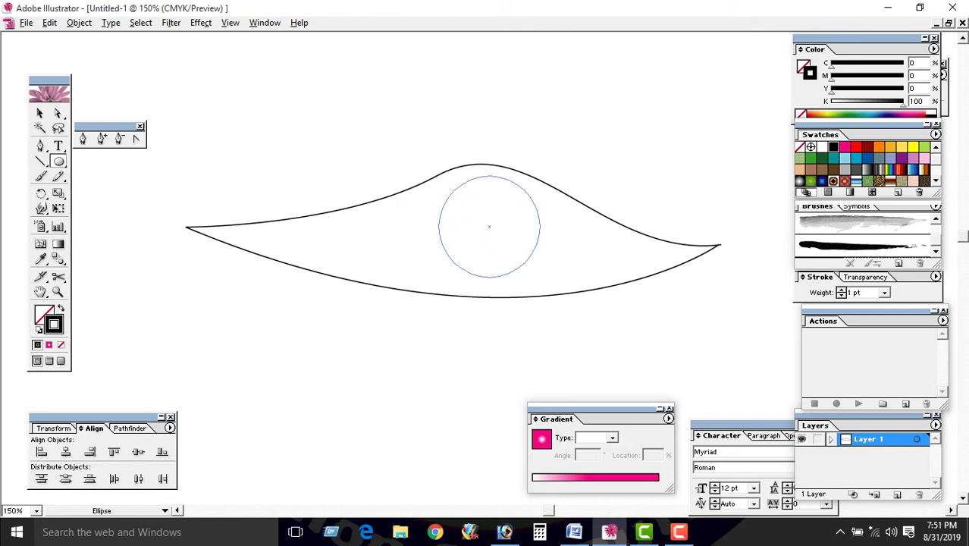
Draw the iris circle inside the eye and give it a radial gradient fill.
{"action": "left_click_drag", "start_coordinate": [489, 226], "coordinate": [534, 271]}
{"action": "left_click", "coordinate": [41, 113]}
{"action": "key", "text": "ctrl+shift+a"}
{"action": "key", "text": "ctrl+plus"}
{"action": "left_click_drag", "start_coordinate": [403, 271], "coordinate": [527, 218]}
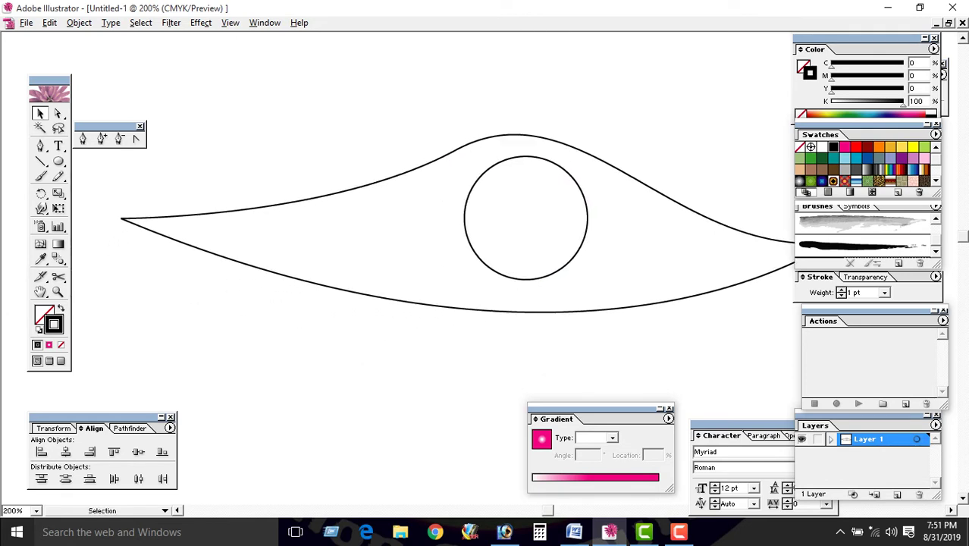
{"action": "left_click", "coordinate": [587, 219]}
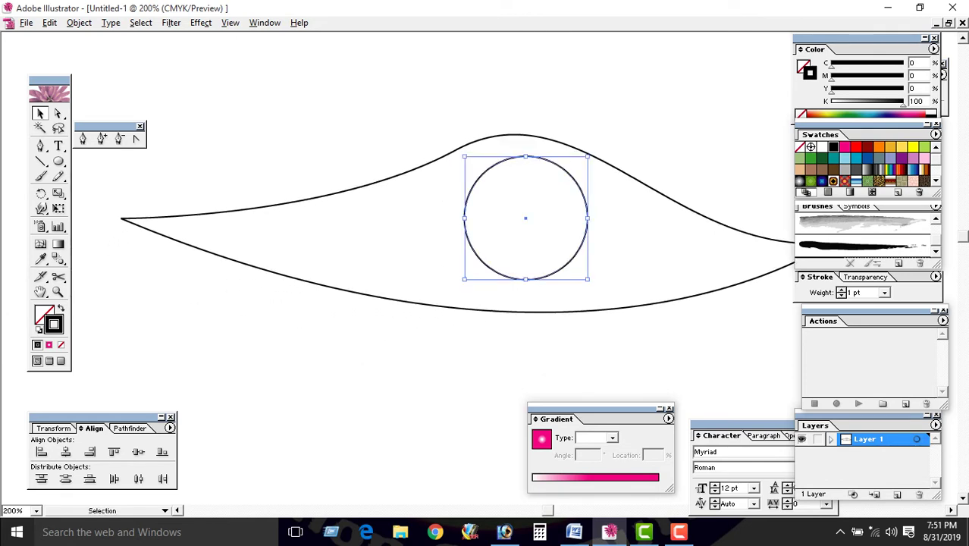
{"action": "key", "text": "x"}
{"action": "key", "text": "period"}
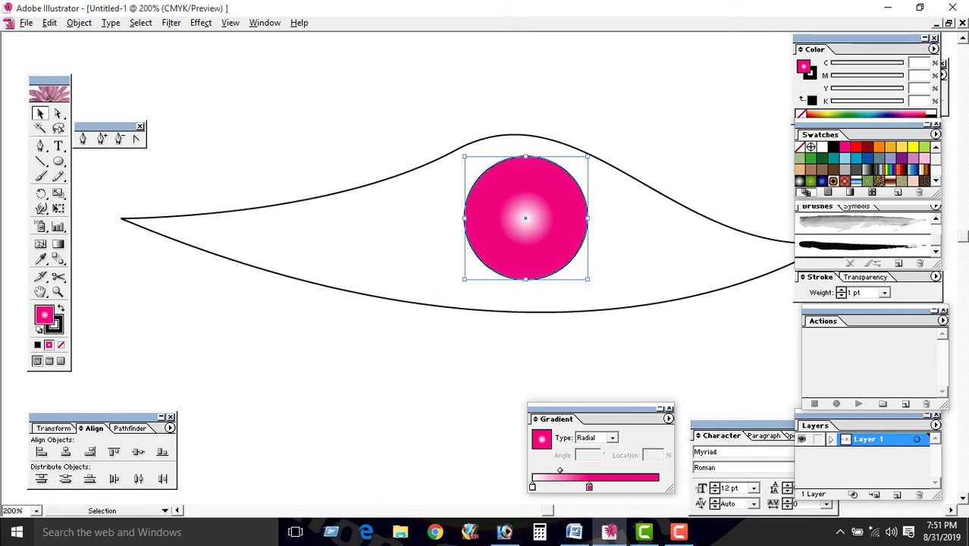
Set the outer gradient stop to warm black, C100 M100 Y100 K100.
{"action": "left_click_drag", "start_coordinate": [589, 487], "coordinate": [658, 486]}
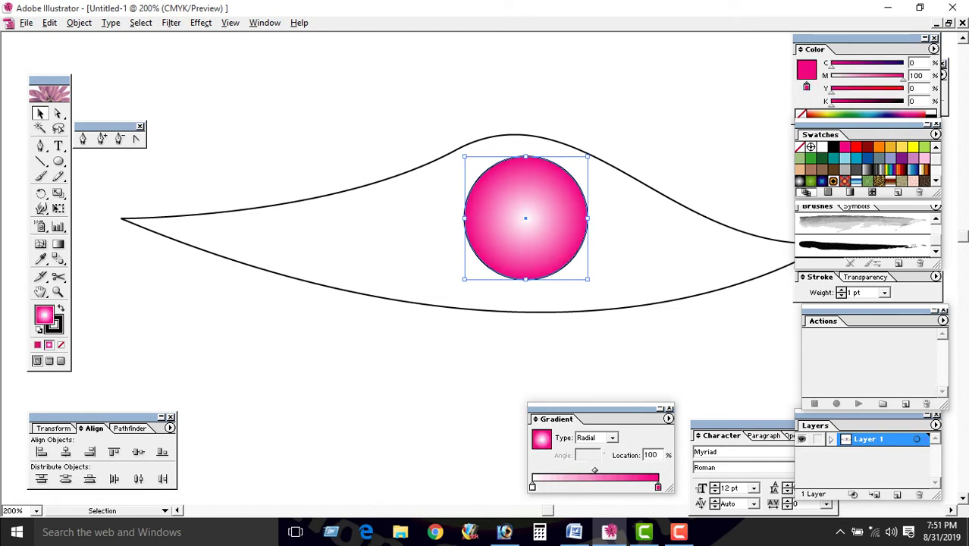
{"action": "type", "text": "100"}
{"action": "key", "text": "Return"}
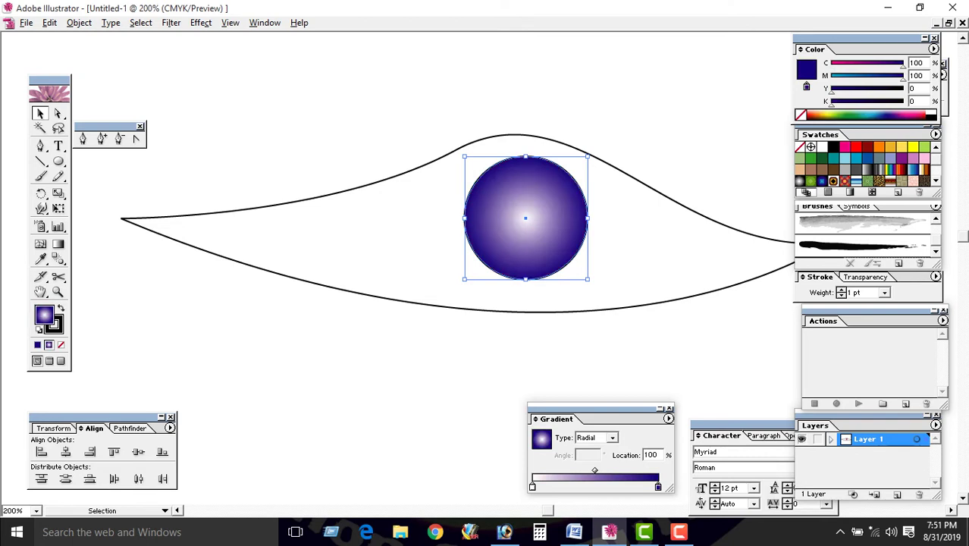
{"action": "type", "text": "100"}
{"action": "key", "text": "Return"}
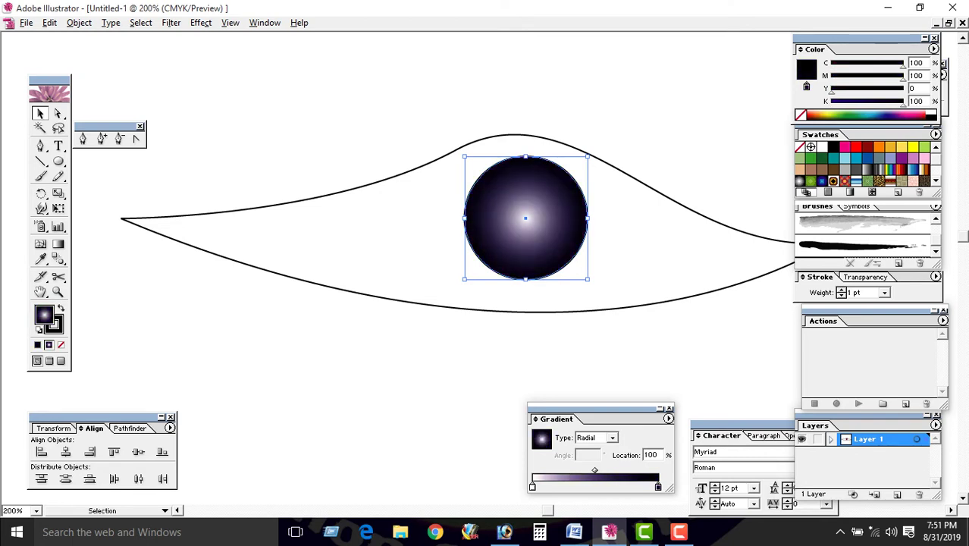
{"action": "type", "text": "100"}
{"action": "key", "text": "Return"}
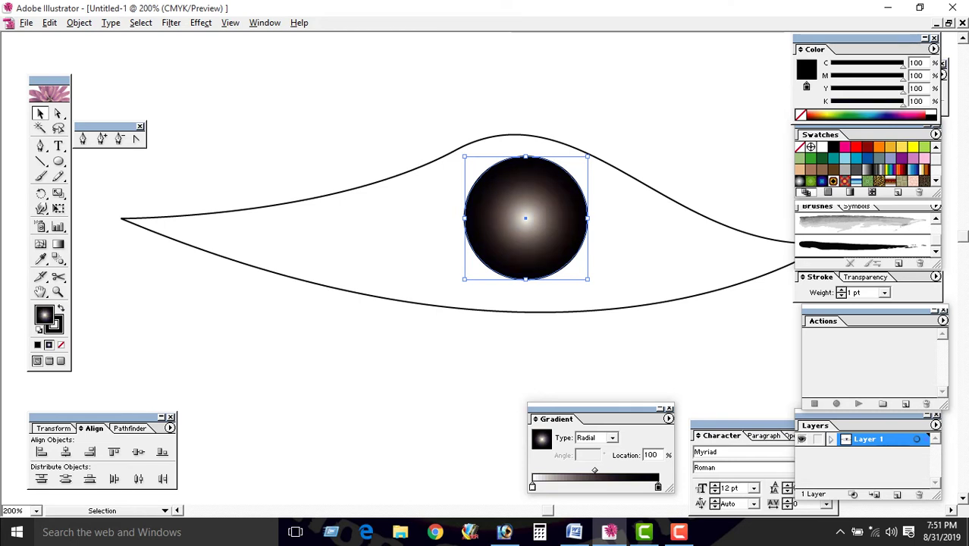
{"action": "type", "text": "0"}
{"action": "key", "text": "Return"}
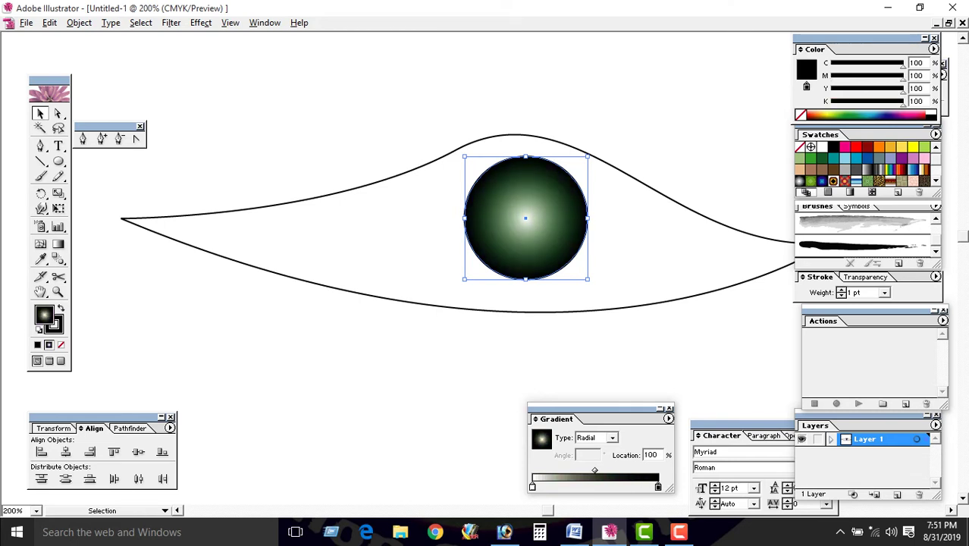
{"action": "type", "text": "100"}
{"action": "key", "text": "Return"}
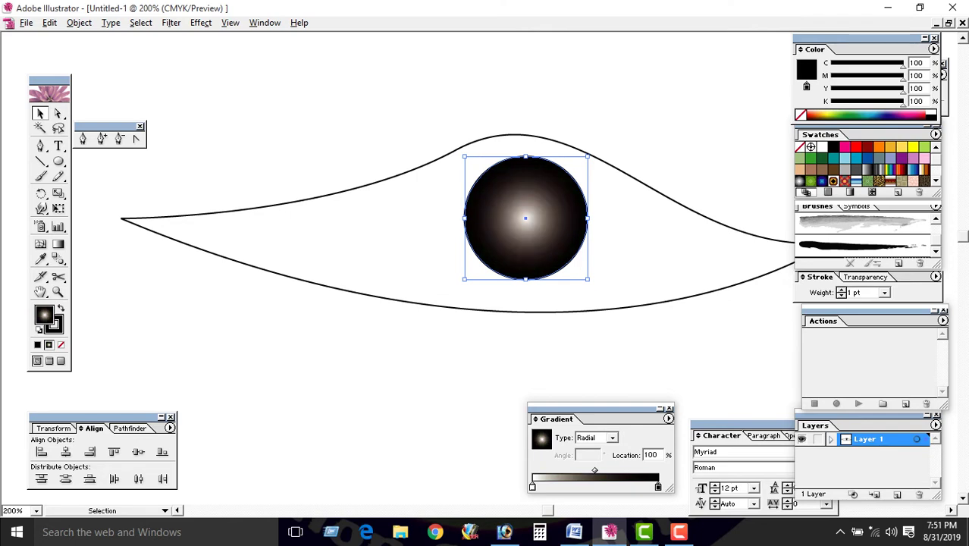
Drag the iris gradient's midpoint and white stop to adjust the size of the white centre.
{"action": "left_click_drag", "start_coordinate": [595, 471], "coordinate": [605, 471]}
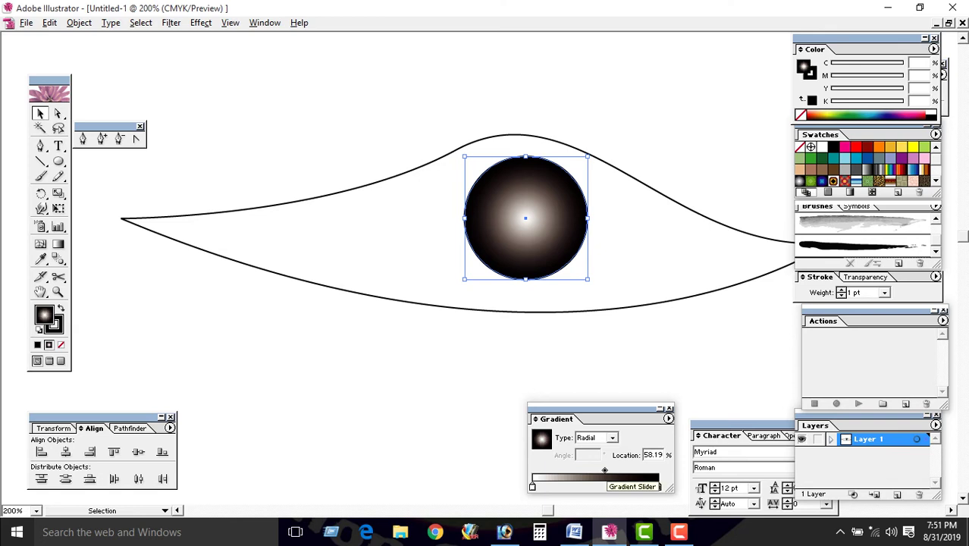
{"action": "left_click_drag", "start_coordinate": [605, 470], "coordinate": [600, 471]}
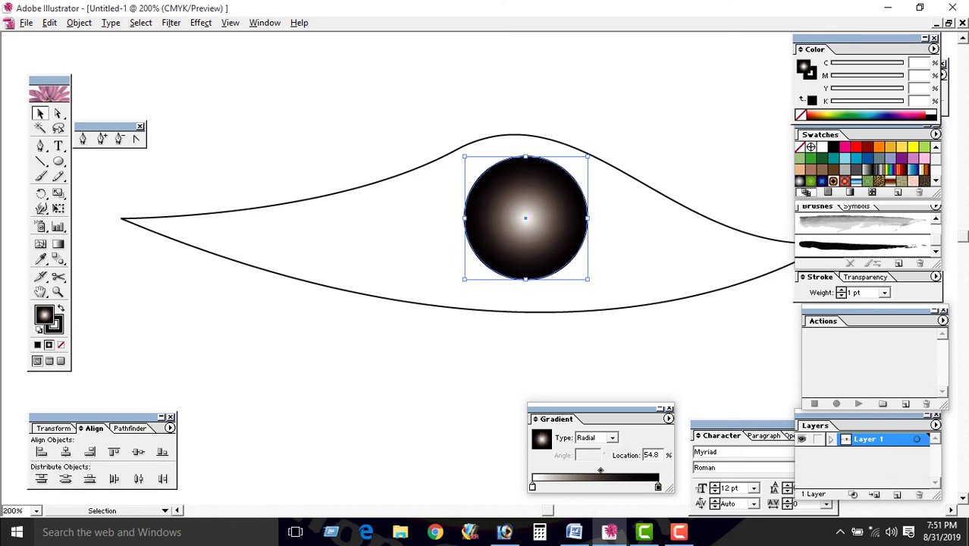
{"action": "type", "text": "5"}
{"action": "type", "text": "4.8"}
{"action": "key", "text": "Return"}
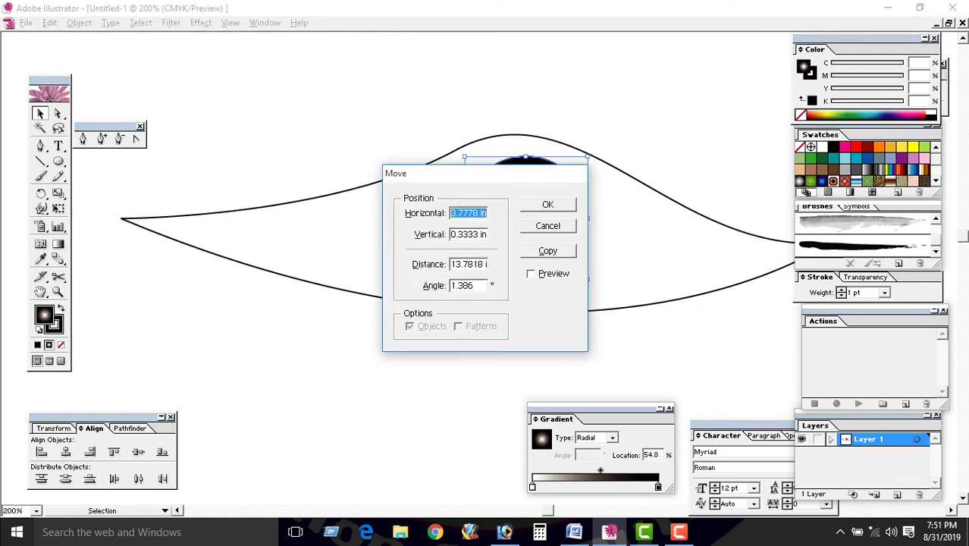
{"action": "key", "text": "Escape"}
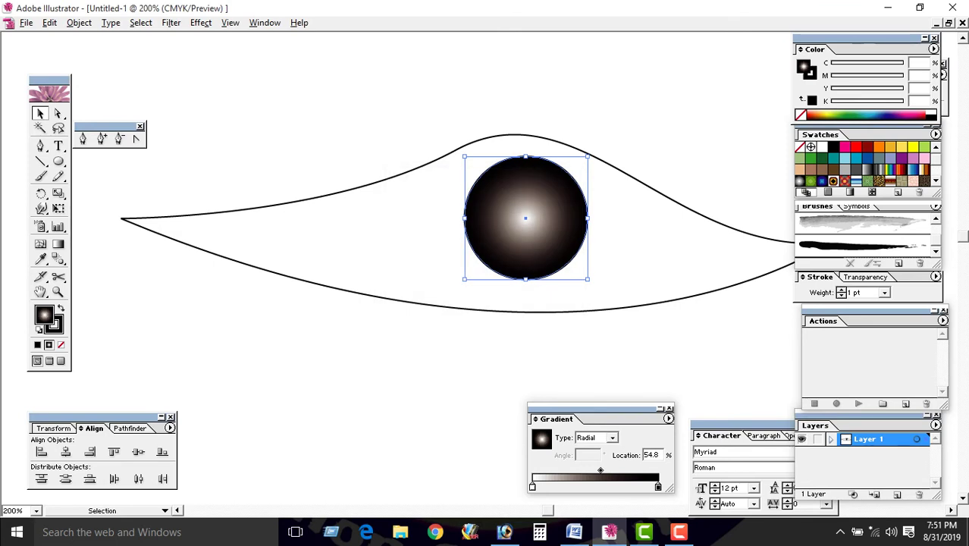
{"action": "left_click_drag", "start_coordinate": [600, 470], "coordinate": [623, 470]}
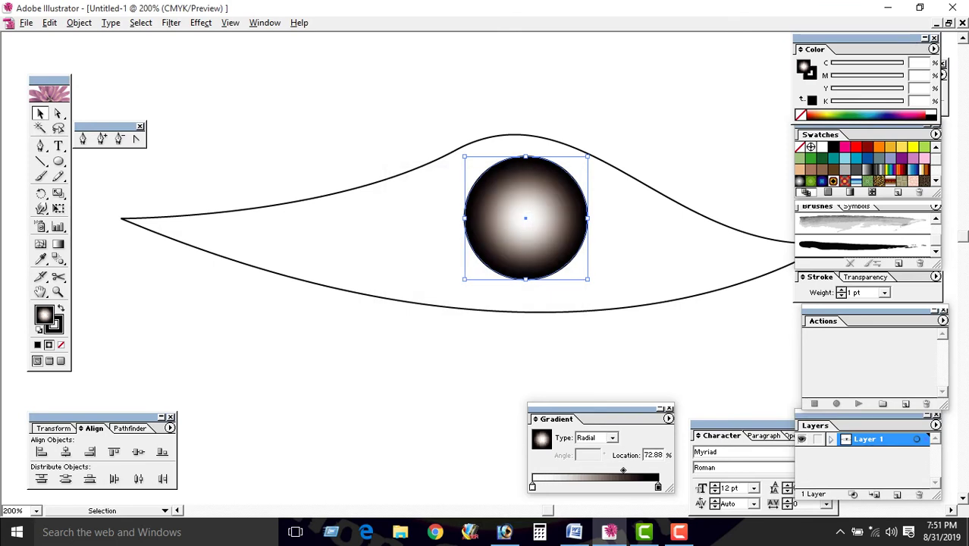
{"action": "left_click_drag", "start_coordinate": [624, 470], "coordinate": [612, 470]}
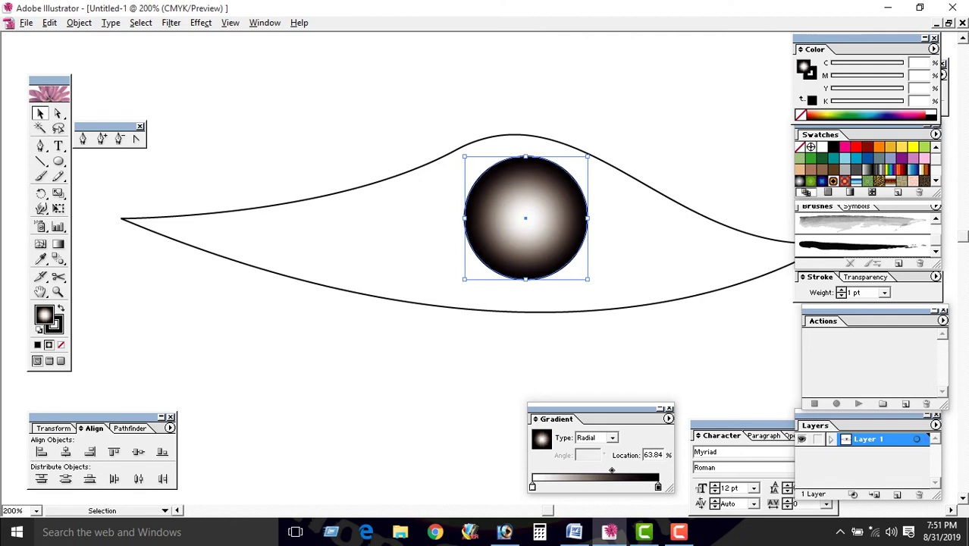
{"action": "mouse_move", "coordinate": [533, 486]}
{"action": "left_mouse_down"}
{"action": "mouse_move", "coordinate": [554, 486]}
{"action": "mouse_move", "coordinate": [532, 486]}
{"action": "left_mouse_up"}
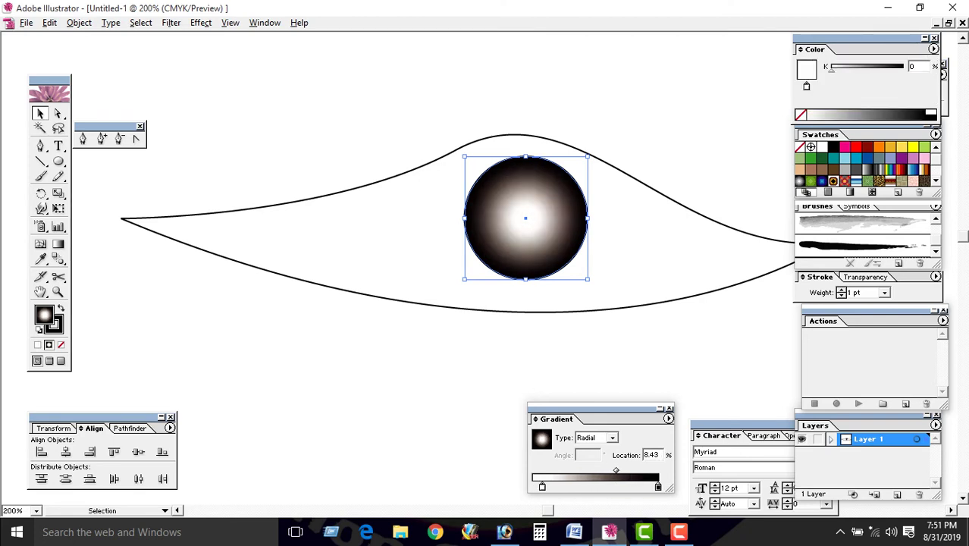
Switch the iris gradient to linear and back to radial, then narrow the white centre.
{"action": "left_click", "coordinate": [597, 438]}
{"action": "left_click", "coordinate": [585, 459]}
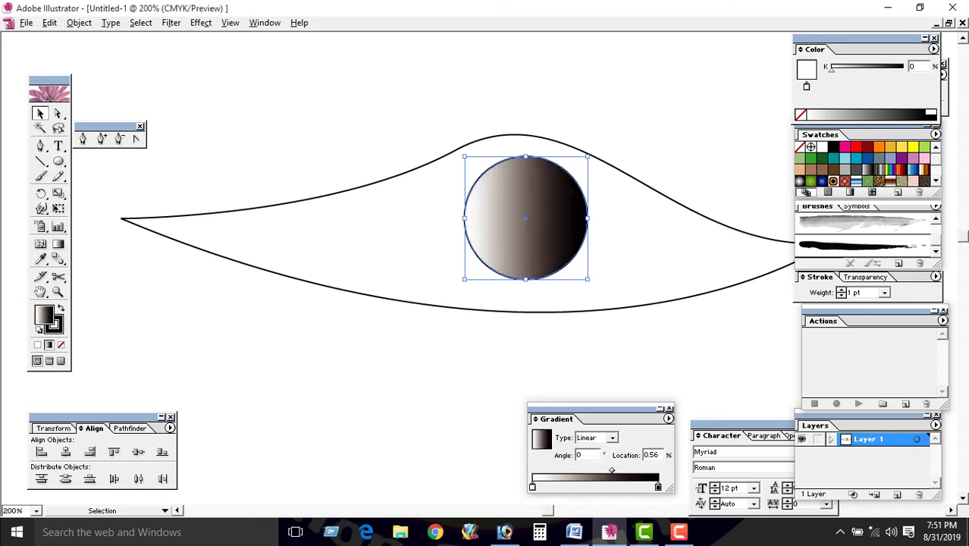
{"action": "left_click", "coordinate": [597, 438]}
{"action": "left_click", "coordinate": [587, 455]}
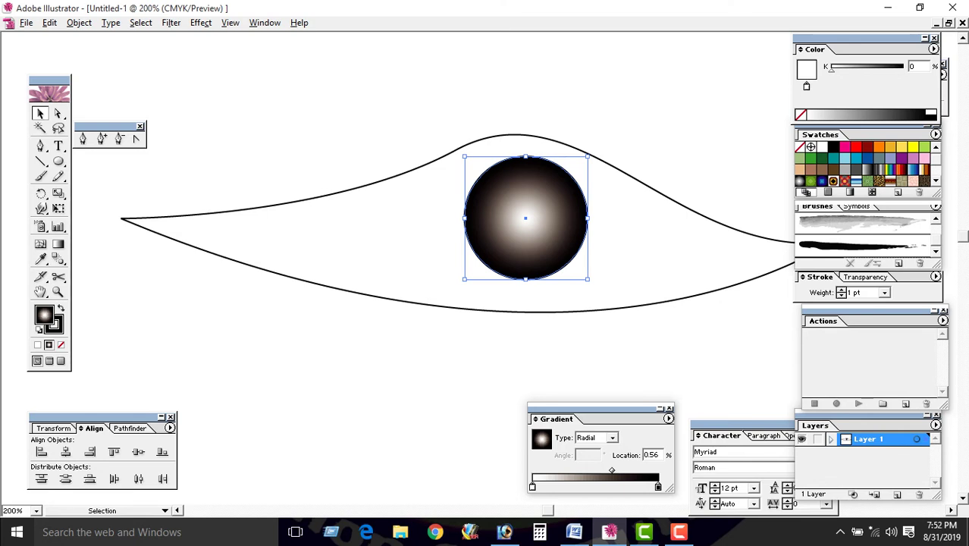
{"action": "left_click_drag", "start_coordinate": [612, 471], "coordinate": [585, 471]}
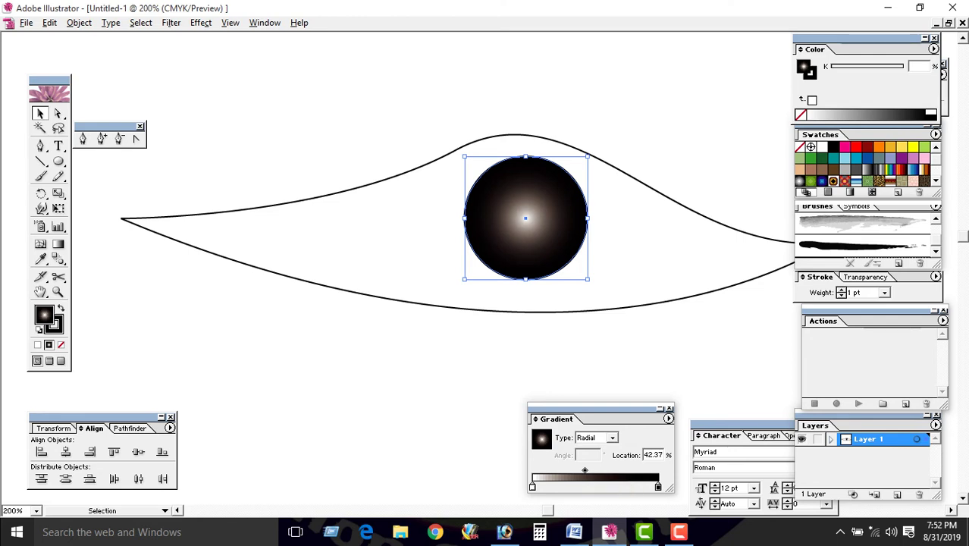
{"action": "left_click_drag", "start_coordinate": [585, 470], "coordinate": [581, 470]}
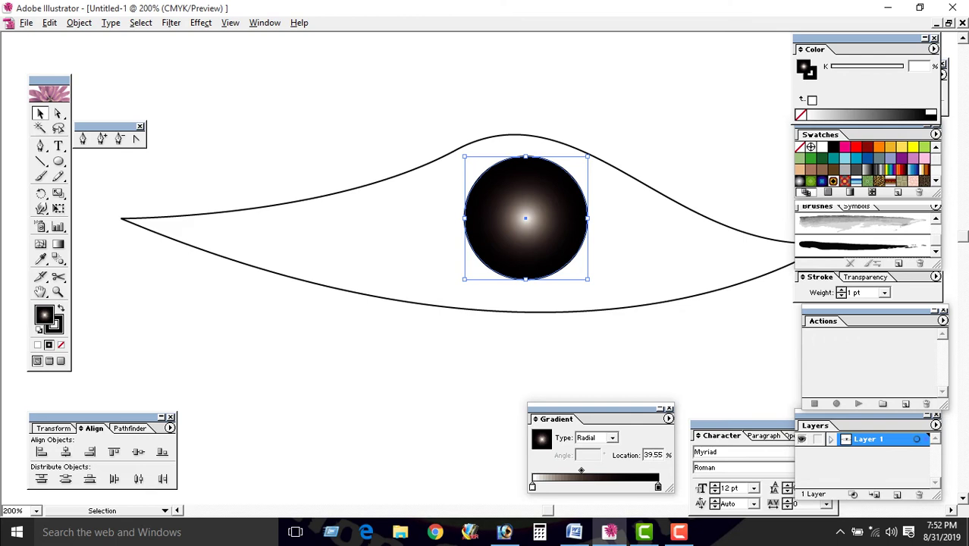
Set the gradient location to 15%, then 35%, and deselect the iris.
{"action": "double_click", "coordinate": [649, 454]}
{"action": "type", "text": "15"}
{"action": "key", "text": "Return"}
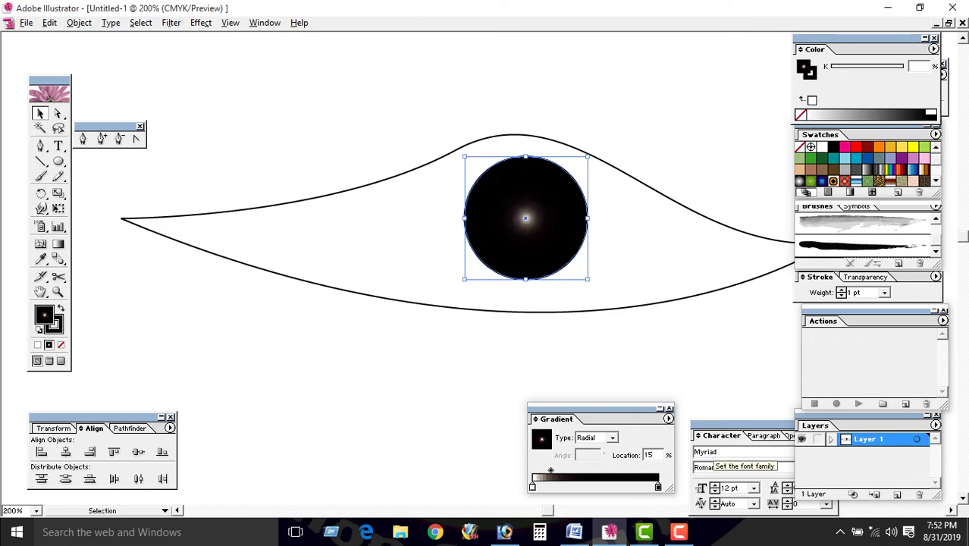
{"action": "key", "text": "Tab"}
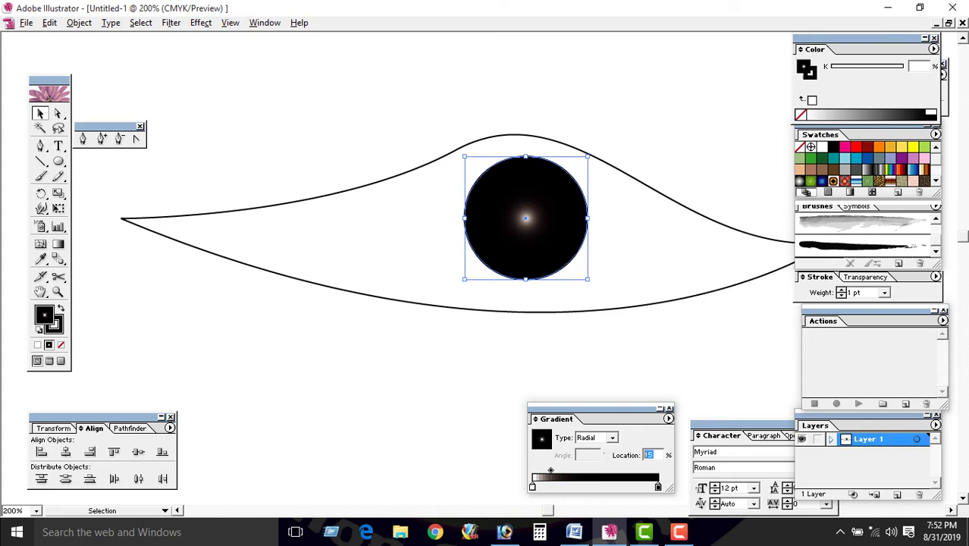
{"action": "type", "text": "35"}
{"action": "key", "text": "Return"}
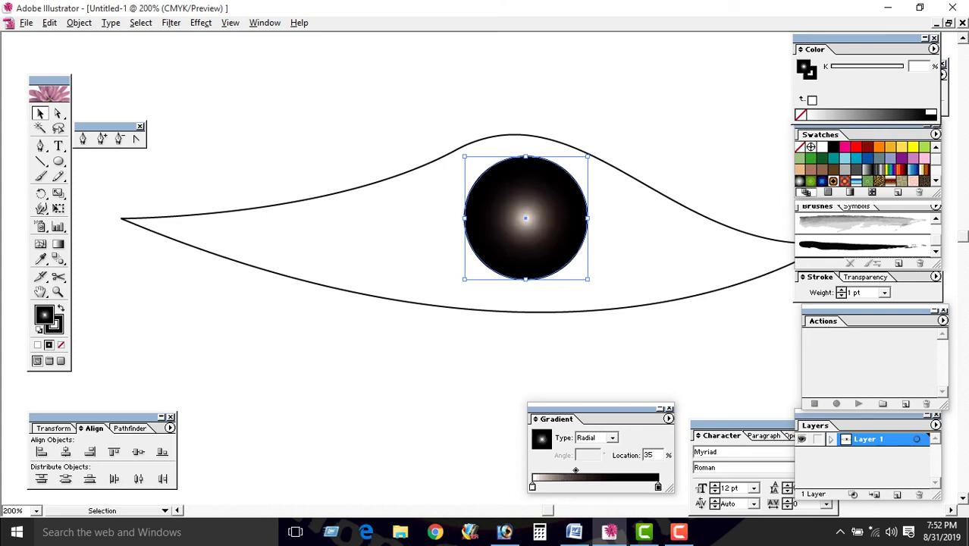
{"action": "key", "text": "ctrl+shift+a"}
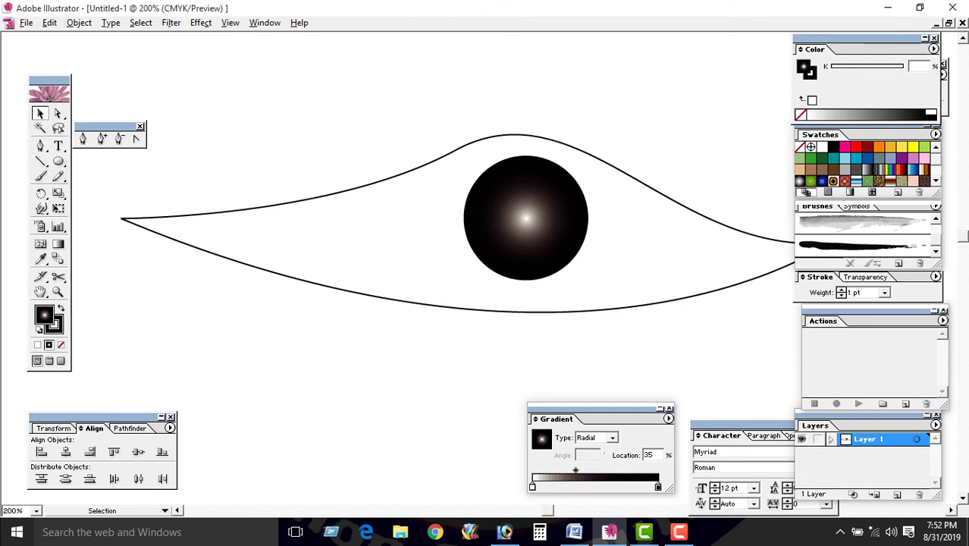
{"action": "left_click", "coordinate": [59, 161]}
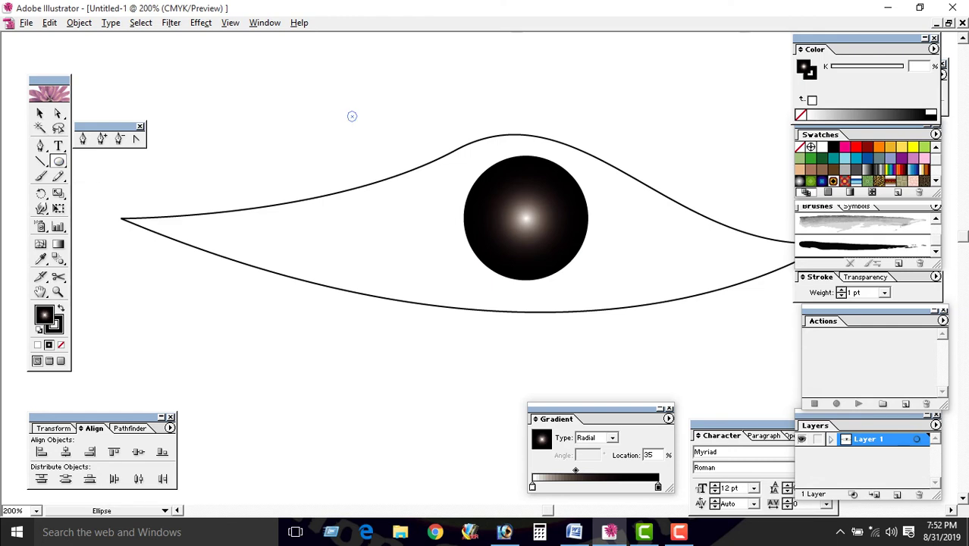
Create a small white circle and move it onto the iris right of centre.
{"action": "left_click", "coordinate": [354, 117]}
{"action": "key", "text": "d"}
{"action": "key", "text": "v"}
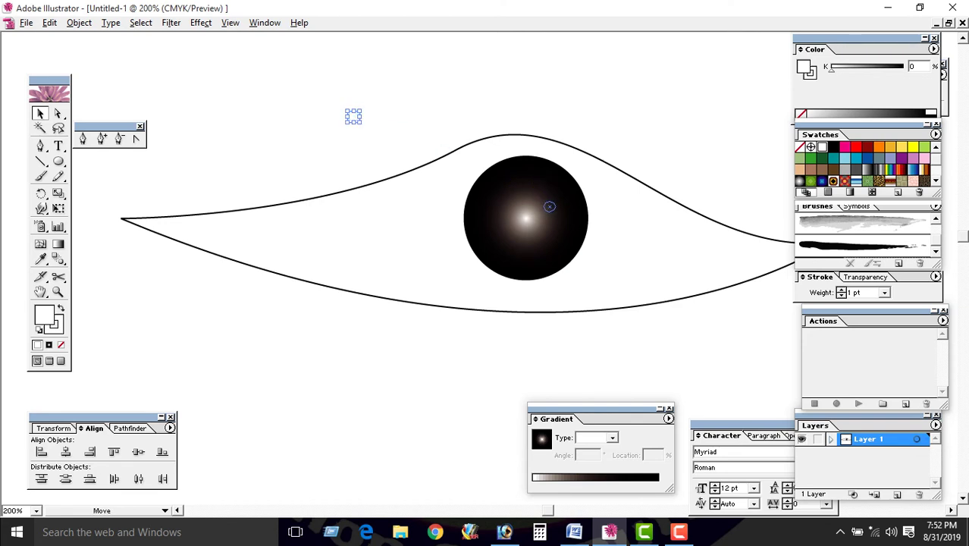
{"action": "left_click_drag", "start_coordinate": [550, 206], "coordinate": [552, 218]}
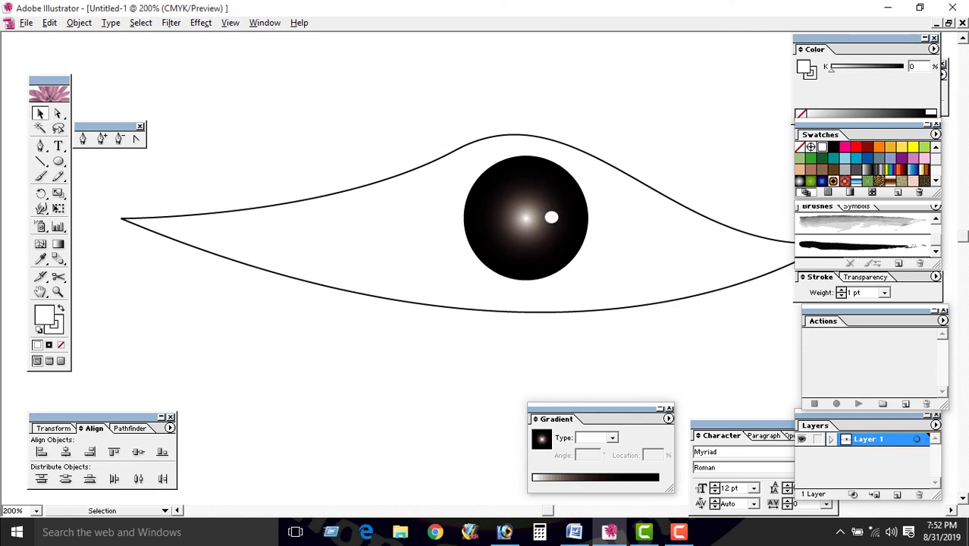
{"action": "left_click", "coordinate": [552, 218]}
Set the highlight dot to 69% opacity and stack it in front of the iris.
{"action": "key", "text": "shift"}
{"action": "key", "text": "shift+F10"}
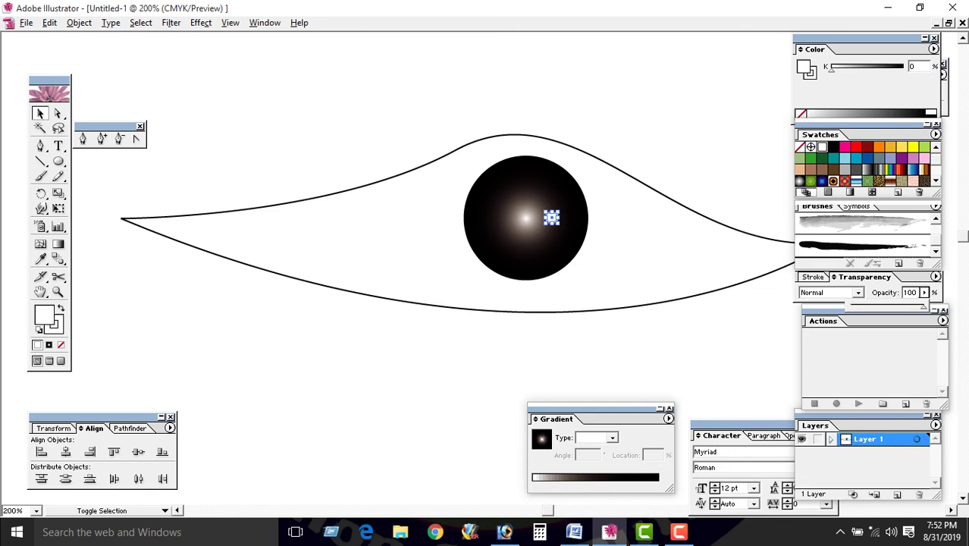
{"action": "mouse_move", "coordinate": [923, 307]}
{"action": "left_mouse_down"}
{"action": "mouse_move", "coordinate": [901, 307]}
{"action": "mouse_move", "coordinate": [923, 307]}
{"action": "left_mouse_up"}
{"action": "key", "text": "ctrl+shift+a"}
{"action": "left_click", "coordinate": [493, 243]}
{"action": "key", "text": "ctrl+shift+["}
{"action": "key", "text": "ctrl+shift+a"}
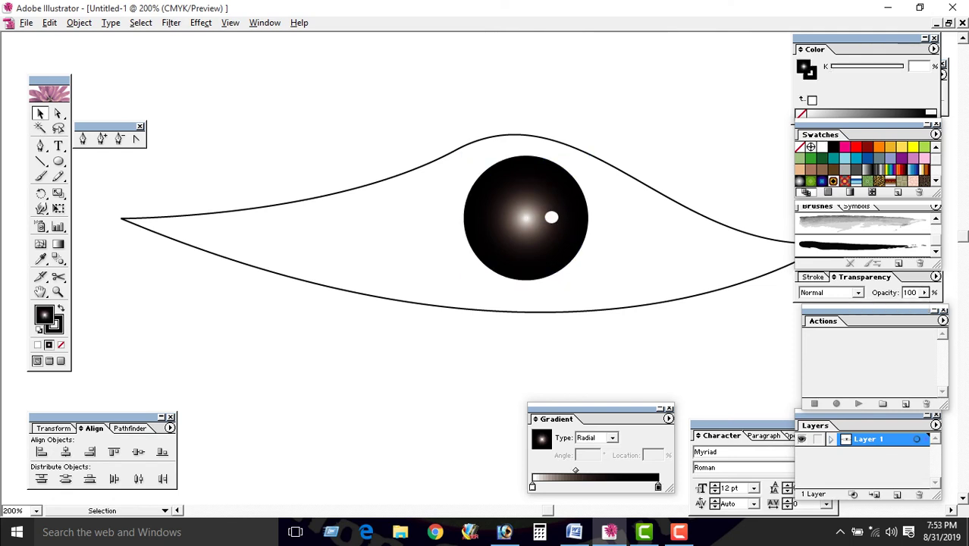
Zoom to 100%, draw a short lash tick at the left eye corner, and Alt-drag a copy rightward.
{"action": "key", "text": "ctrl+minus"}
{"action": "key", "text": "ctrl+minus"}
{"action": "key", "text": "ctrl+minus"}
{"action": "key", "text": "ctrl+minus"}
{"action": "key", "text": "ctrl+minus"}
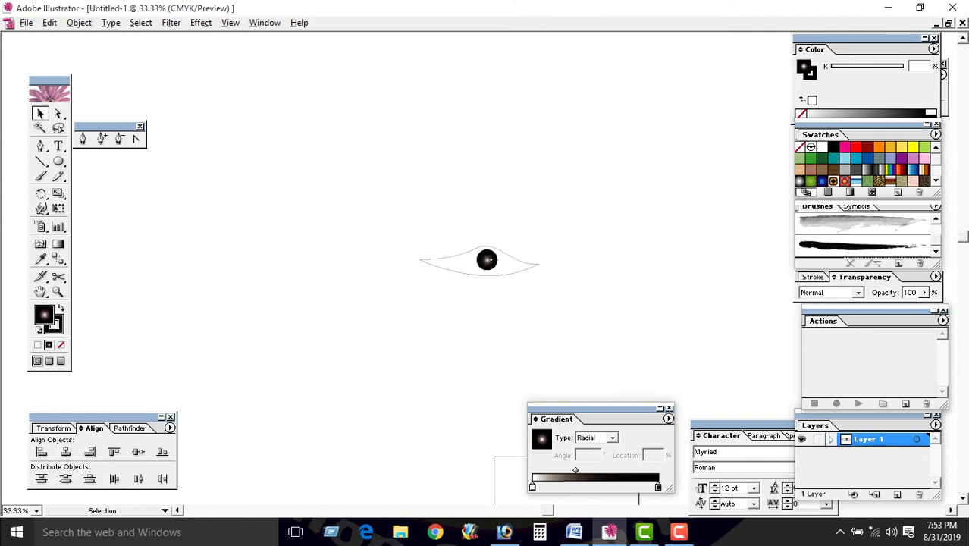
{"action": "key", "text": "ctrl+plus"}
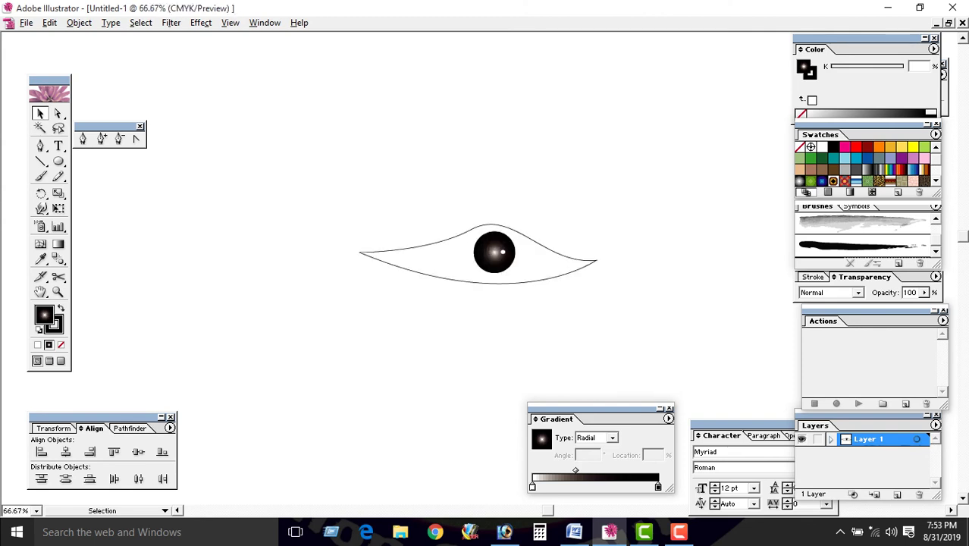
{"action": "key", "text": "ctrl+plus"}
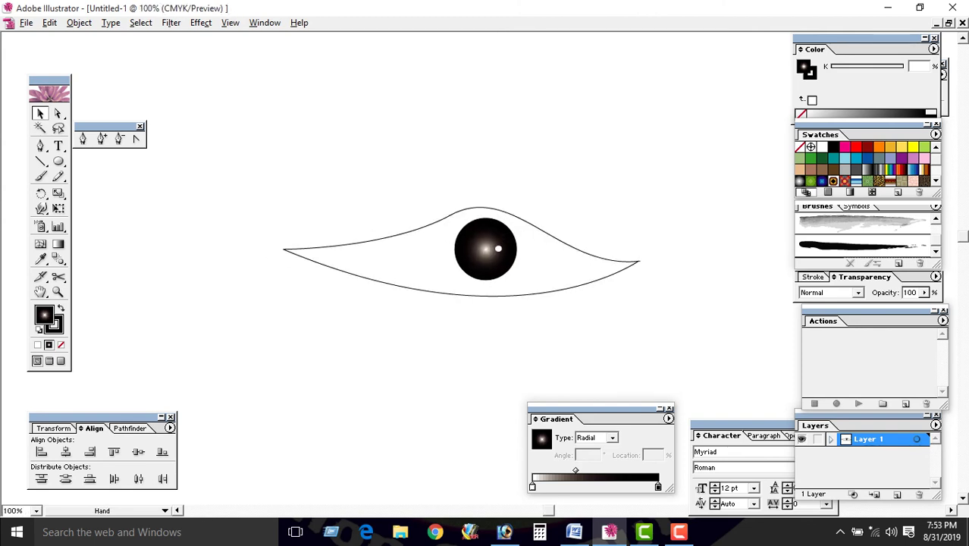
{"action": "key", "text": "p"}
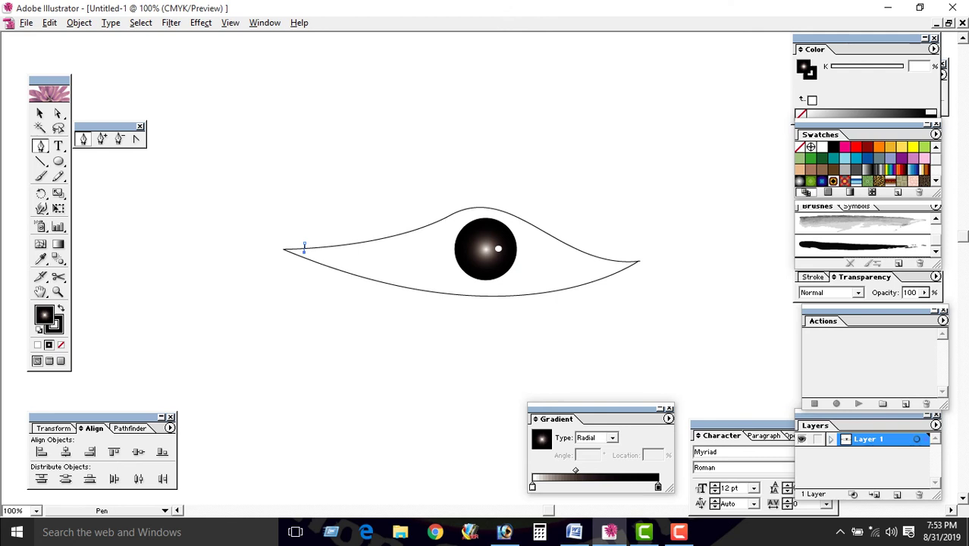
{"action": "key", "text": "v"}
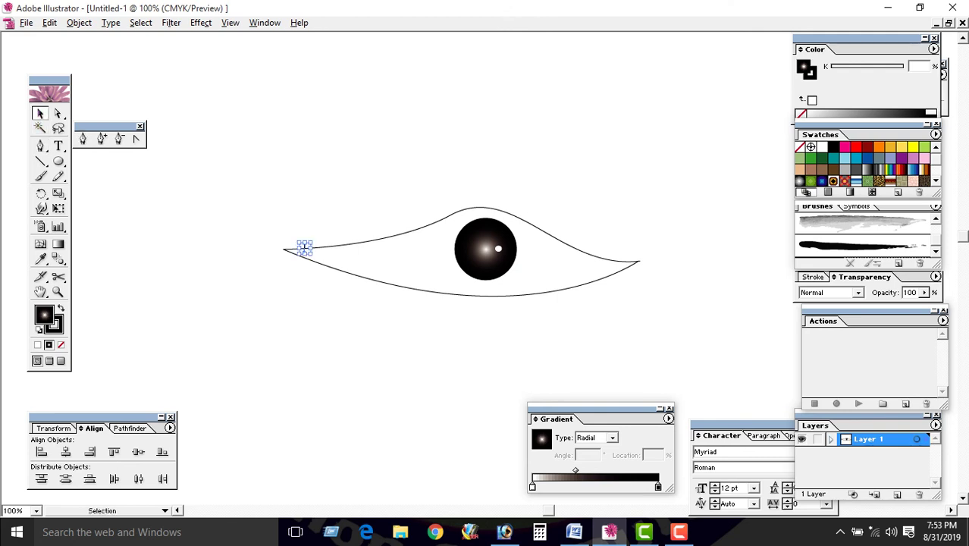
{"action": "key", "text": "ctrl+shift+a"}
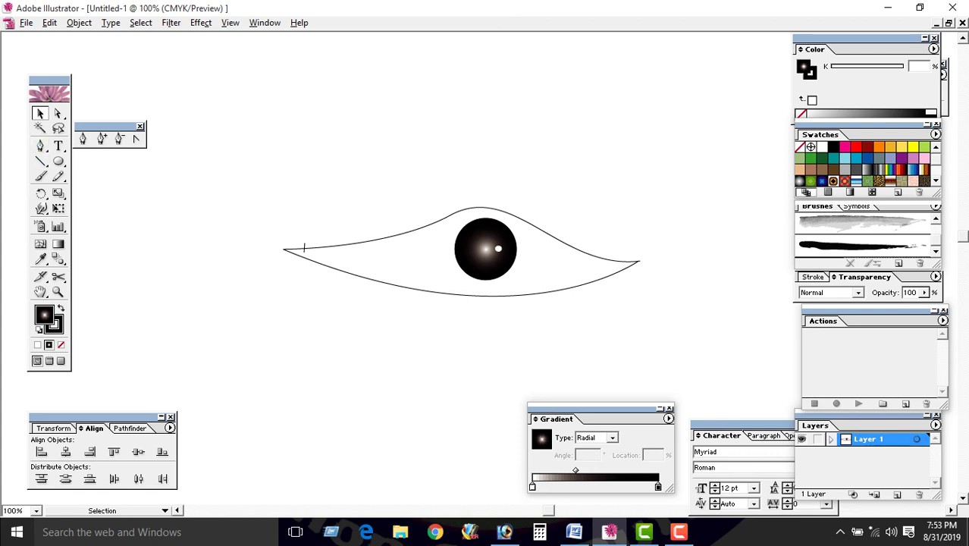
{"action": "left_click", "coordinate": [304, 247]}
{"action": "left_click_drag", "start_coordinate": [304, 247], "coordinate": [313, 248]}
Add more lashes along the left part of the upper lid with Alt-drag copies and Ctrl+D.
{"action": "key", "text": "ctrl+d"}
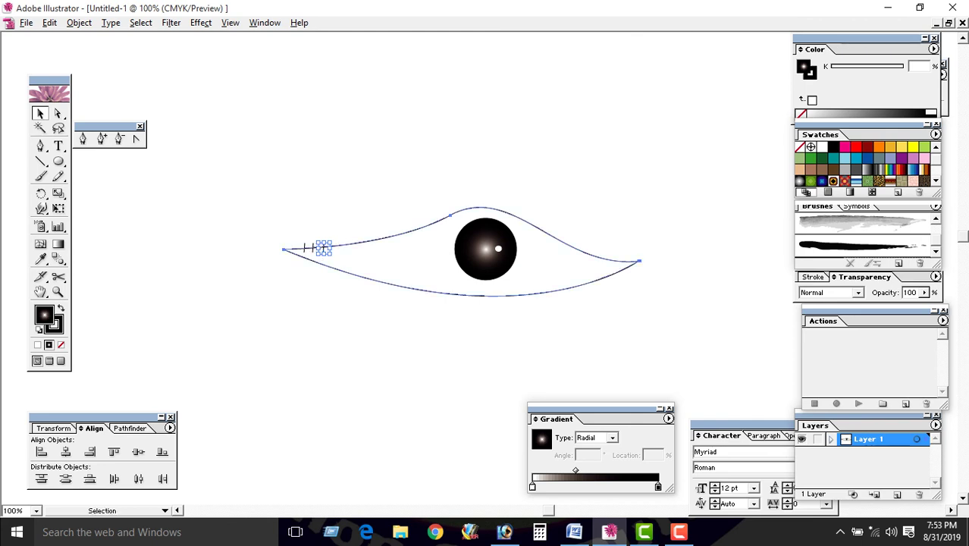
{"action": "left_click", "coordinate": [546, 230]}
{"action": "left_click", "coordinate": [566, 242]}
{"action": "left_click", "coordinate": [324, 248]}
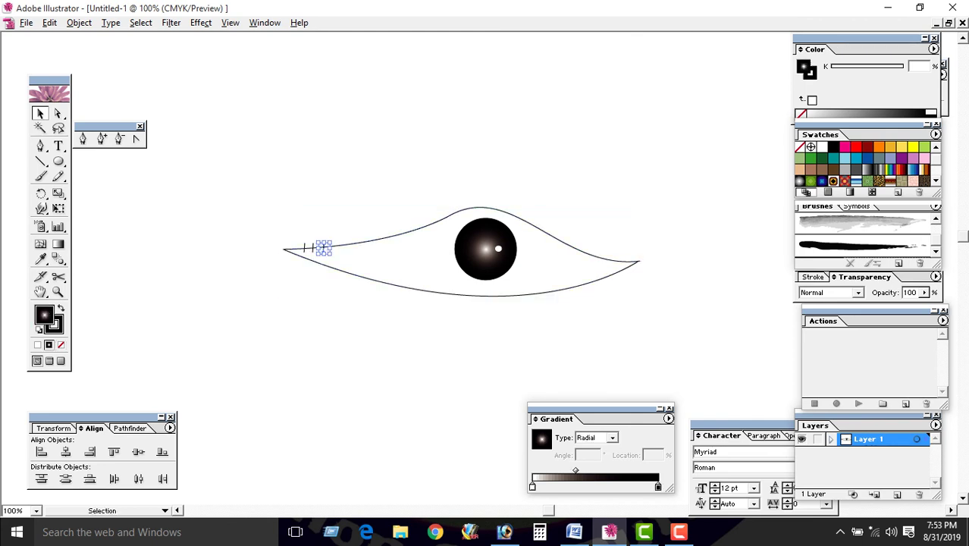
{"action": "left_click_drag", "start_coordinate": [323, 248], "coordinate": [348, 242]}
{"action": "key", "text": "ctrl+d"}
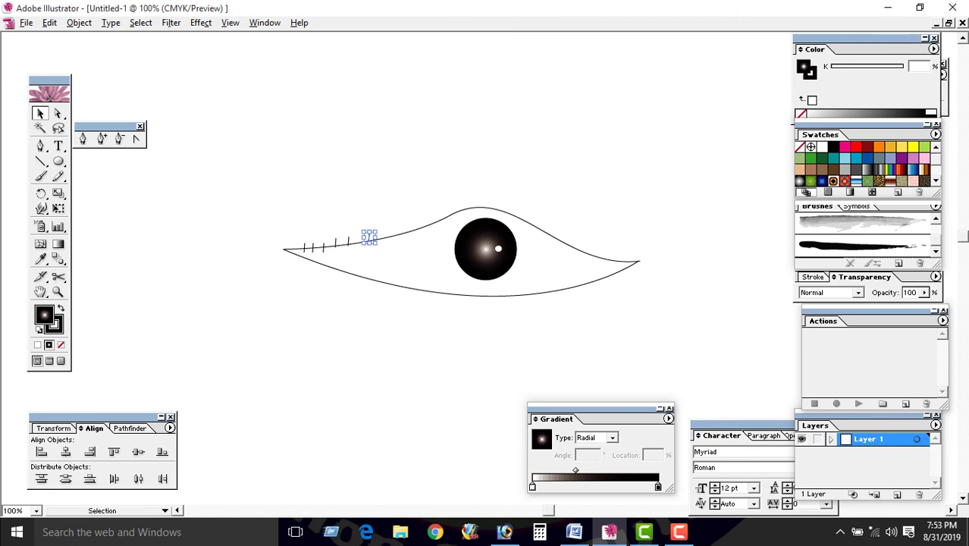
{"action": "key", "text": "ctrl+d"}
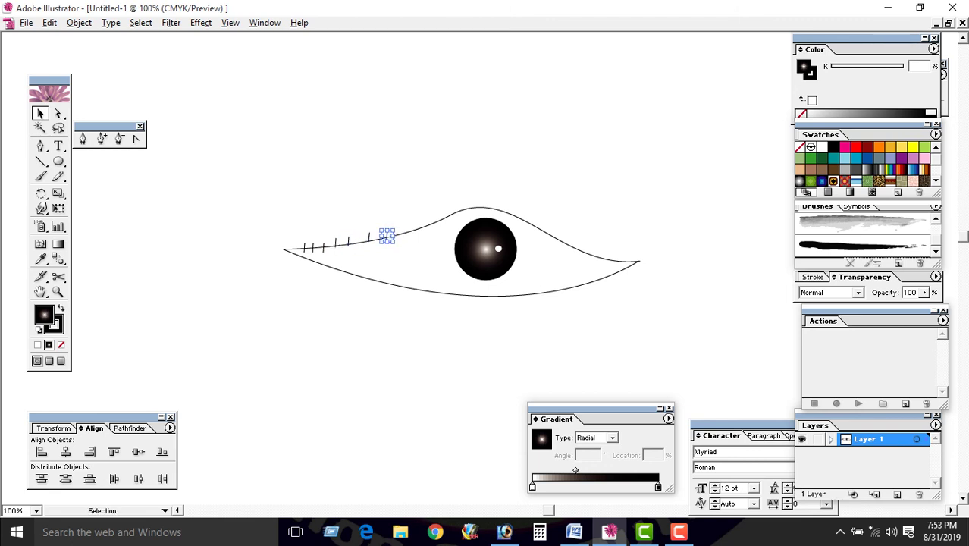
Continue duplicating lashes across the middle of the upper lid with repeated Ctrl+D.
{"action": "left_click_drag", "start_coordinate": [387, 236], "coordinate": [401, 233]}
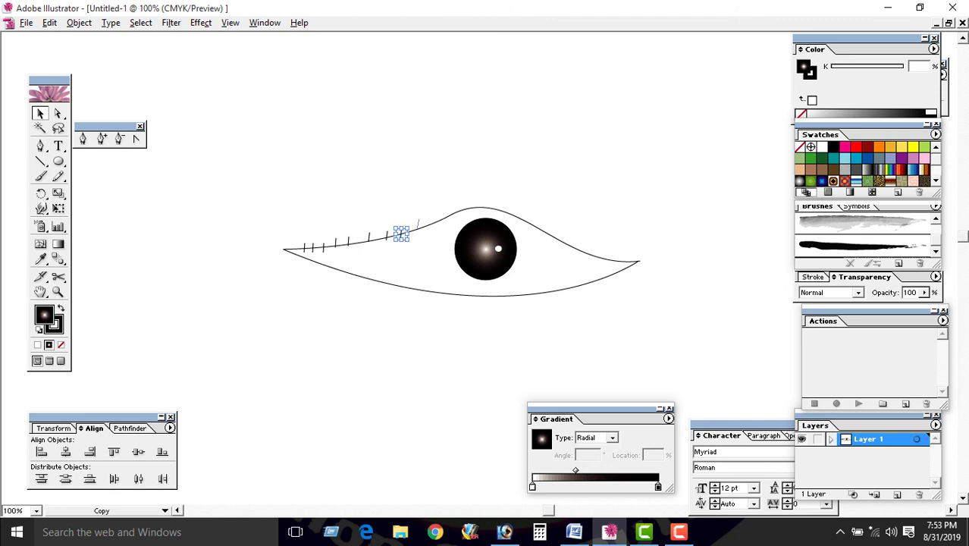
{"action": "key", "text": "ctrl+d"}
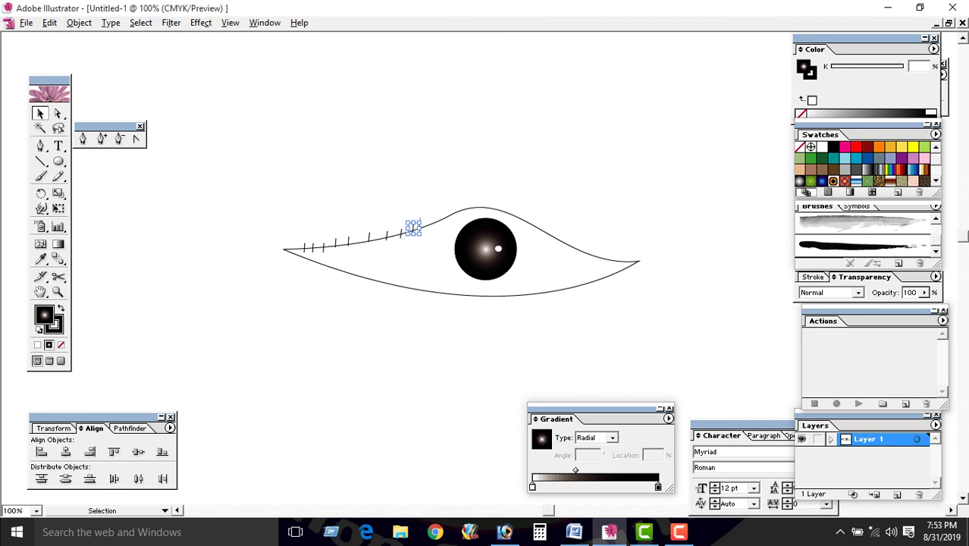
{"action": "key", "text": "ctrl+d"}
{"action": "key", "text": "ctrl+d"}
{"action": "key", "text": "ctrl+d"}
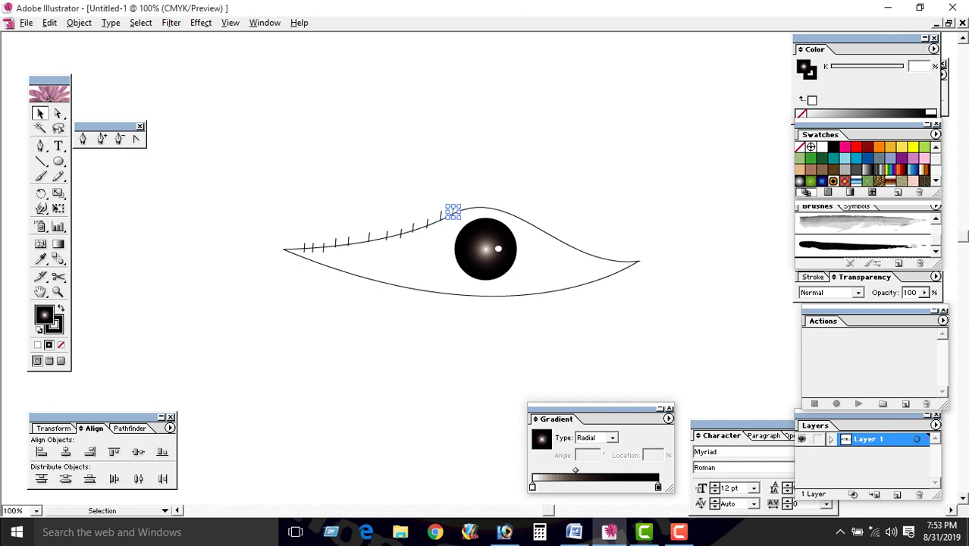
{"action": "key", "text": "ctrl+d"}
{"action": "key", "text": "ctrl+d"}
{"action": "key", "text": "ctrl+d"}
{"action": "key", "text": "ctrl+c"}
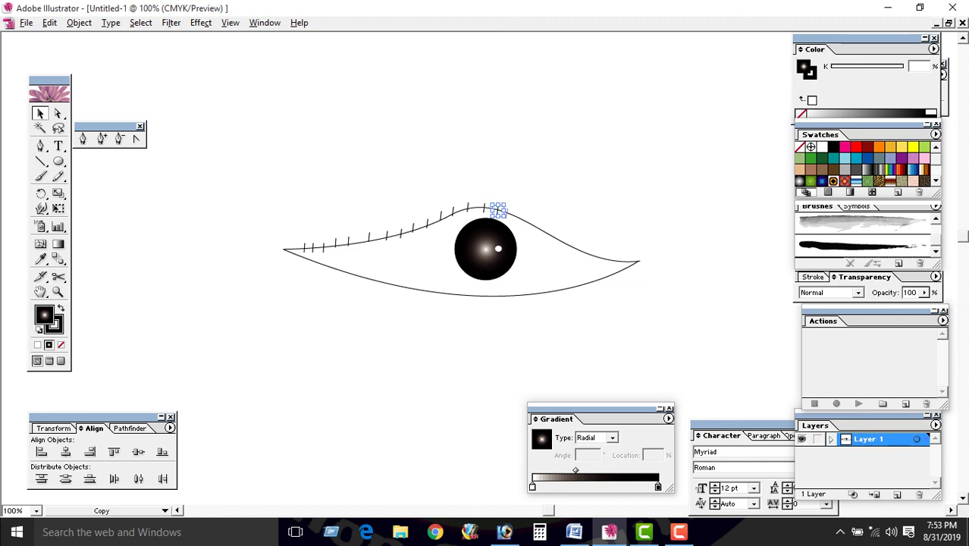
{"action": "key", "text": "ctrl+d"}
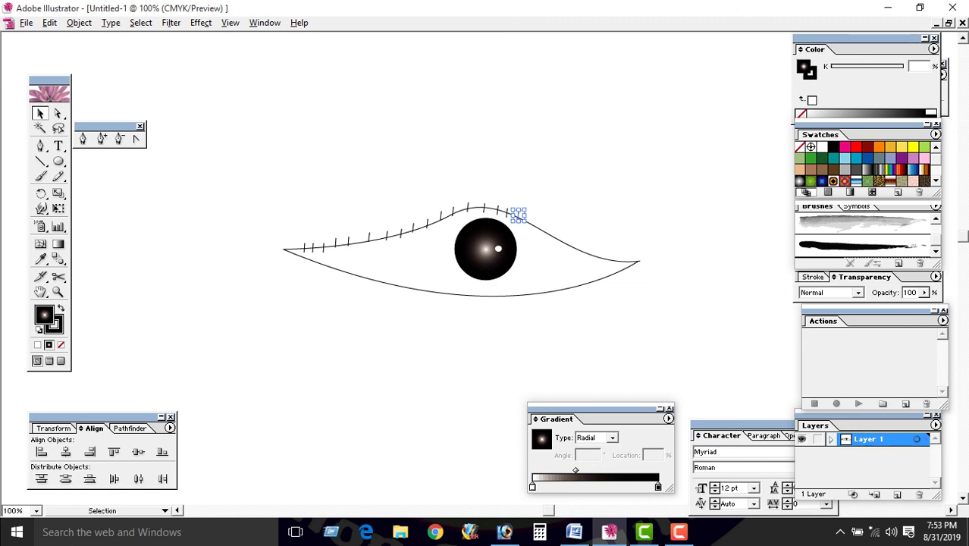
{"action": "key", "text": "ctrl+d"}
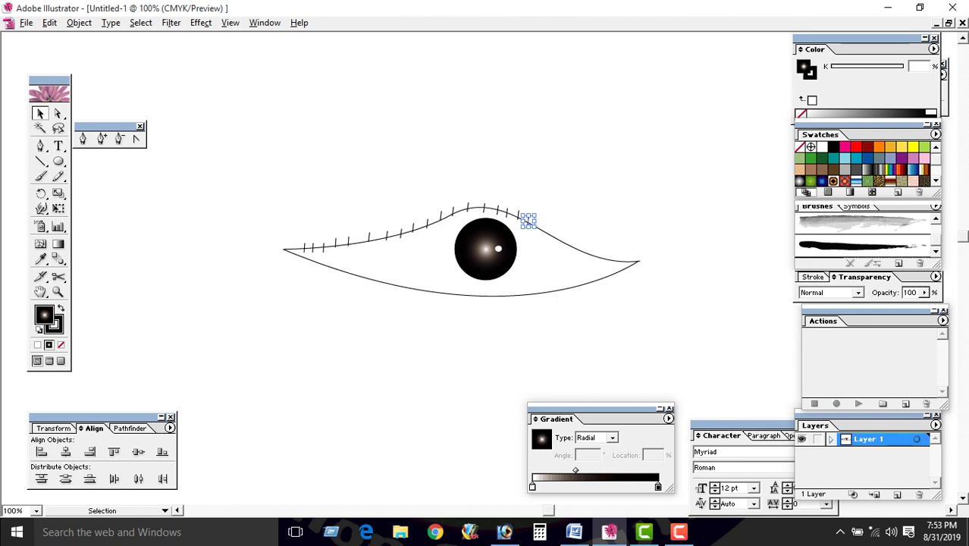
{"action": "key", "text": "ctrl+d"}
{"action": "key", "text": "ctrl+d"}
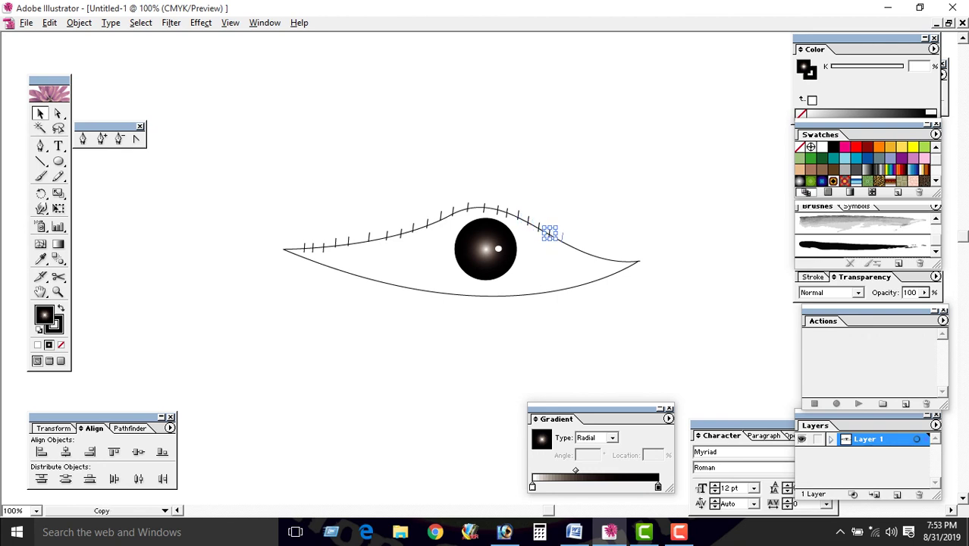
{"action": "key", "text": "ctrl+d"}
{"action": "key", "text": "ctrl+d"}
{"action": "key", "text": "ctrl+d"}
{"action": "key", "text": "ctrl+a"}
{"action": "key", "text": "ctrl+z"}
{"action": "key", "text": "ctrl+d"}
Add a final lash near the right eye corner and zoom out to view the whole eye.
{"action": "key", "text": "alt"}
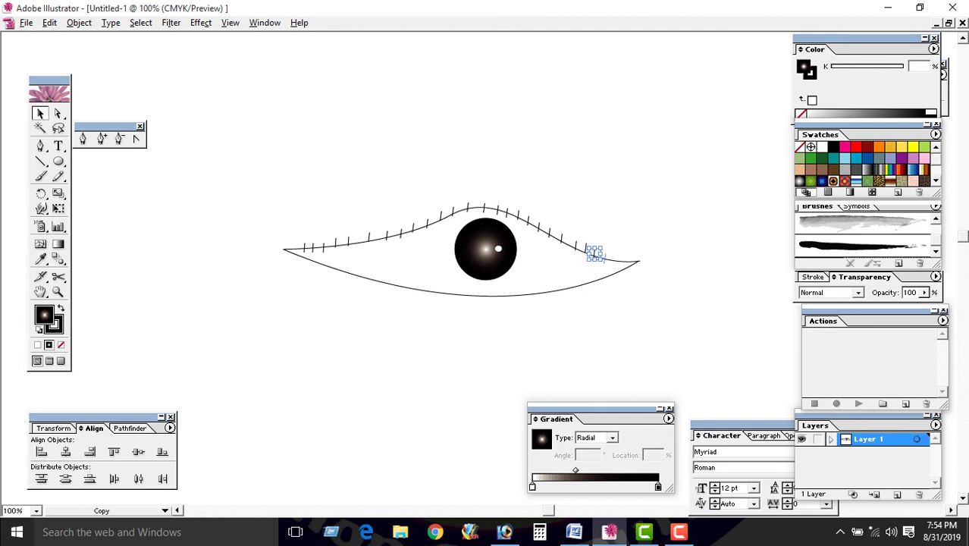
{"action": "left_click_drag", "start_coordinate": [594, 254], "coordinate": [619, 260]}
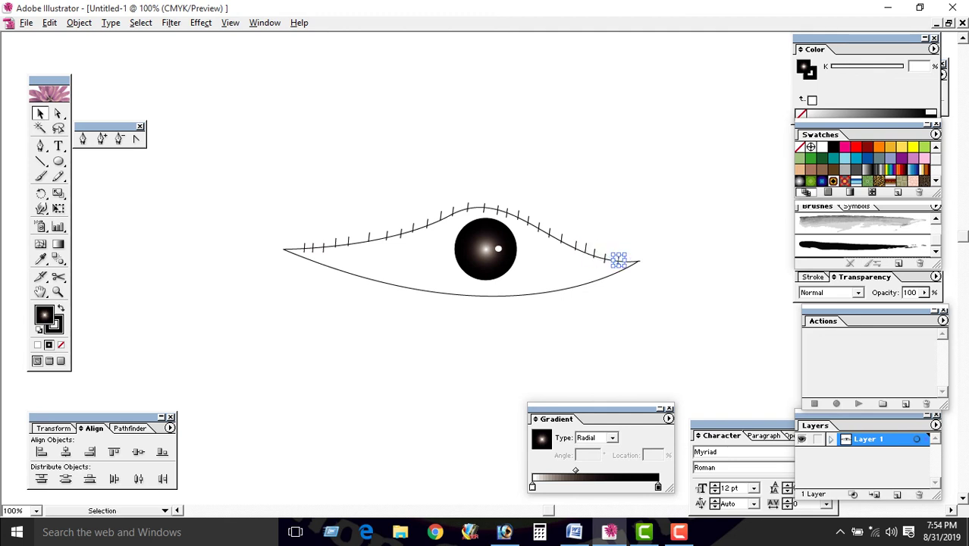
{"action": "key", "text": "ctrl+shift+a"}
{"action": "key", "text": "z"}
{"action": "left_click", "coordinate": [402, 296], "text": "alt"}
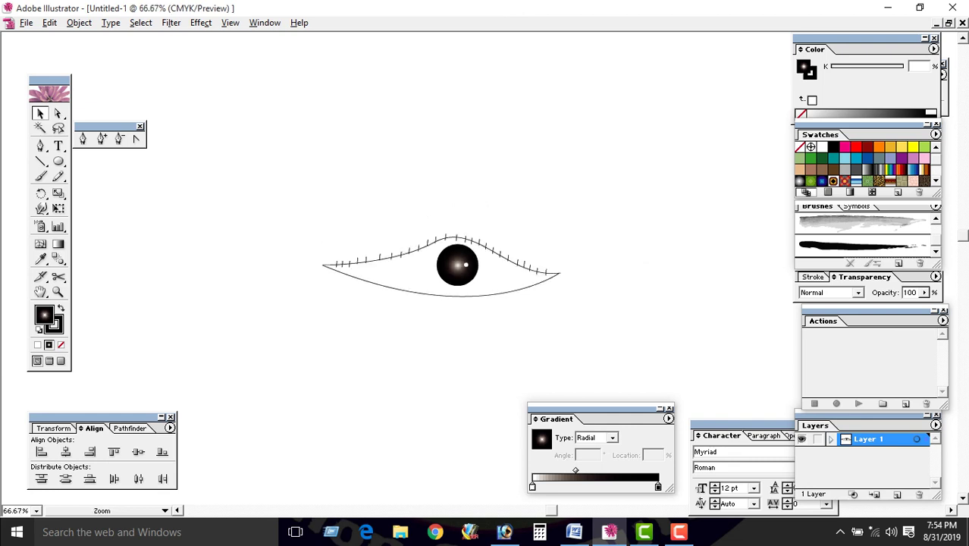
{"action": "left_click", "coordinate": [360, 308], "text": "alt"}
{"action": "key", "text": "ctrl+minus"}
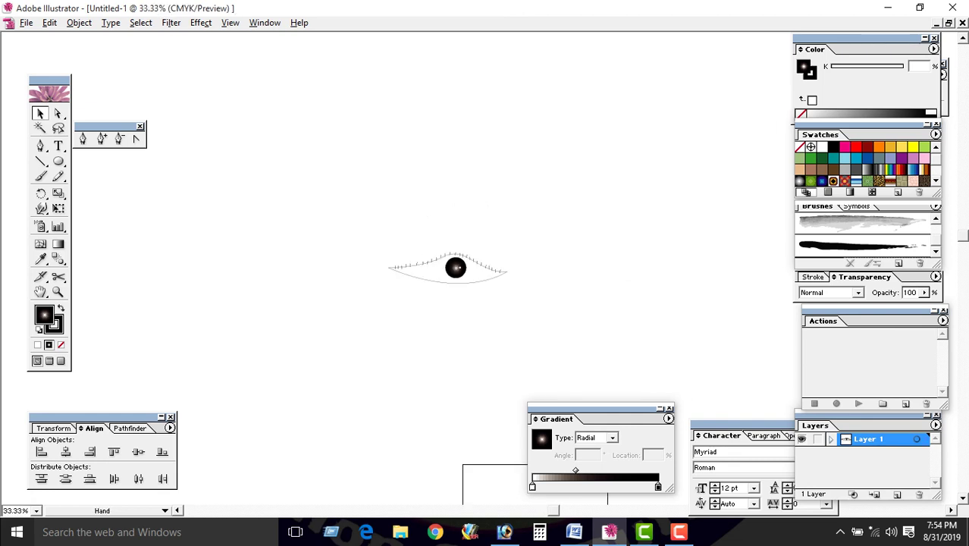